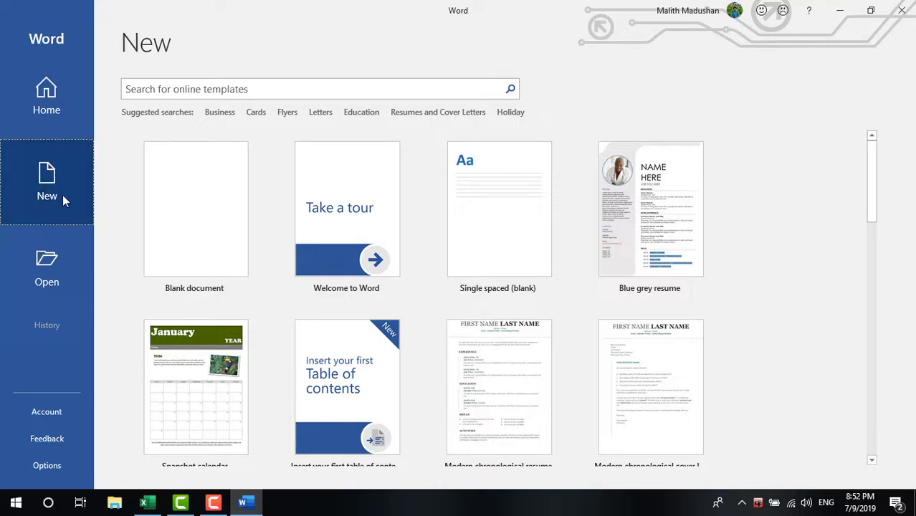
Step: Create a new blank Word document and show the Mailings commands
{"action": "left_click", "coordinate": [190, 192]}
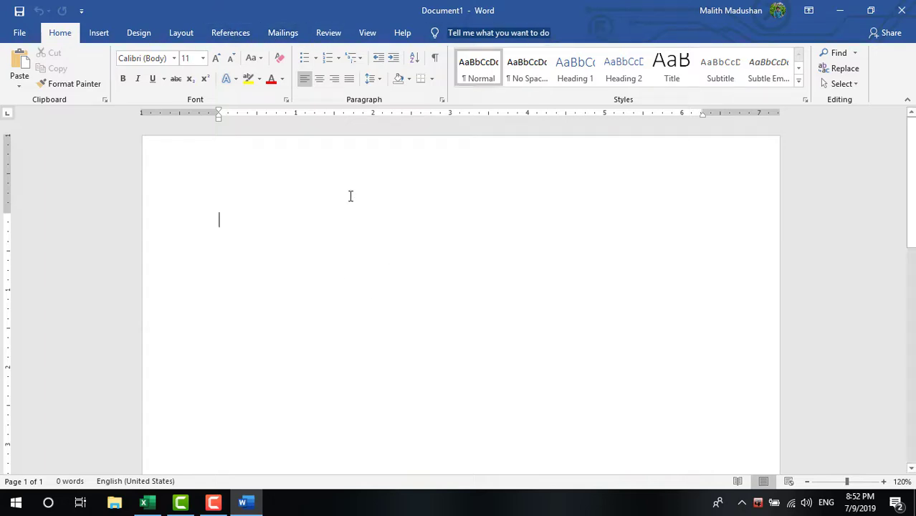
{"action": "left_click", "coordinate": [287, 33]}
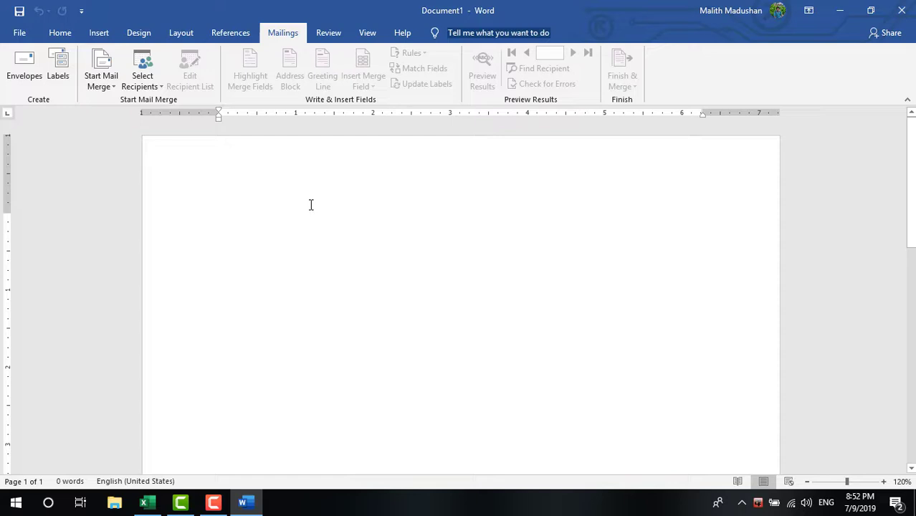
Step: Set Document1 up as a Letters mail merge main document
{"action": "left_click", "coordinate": [112, 89]}
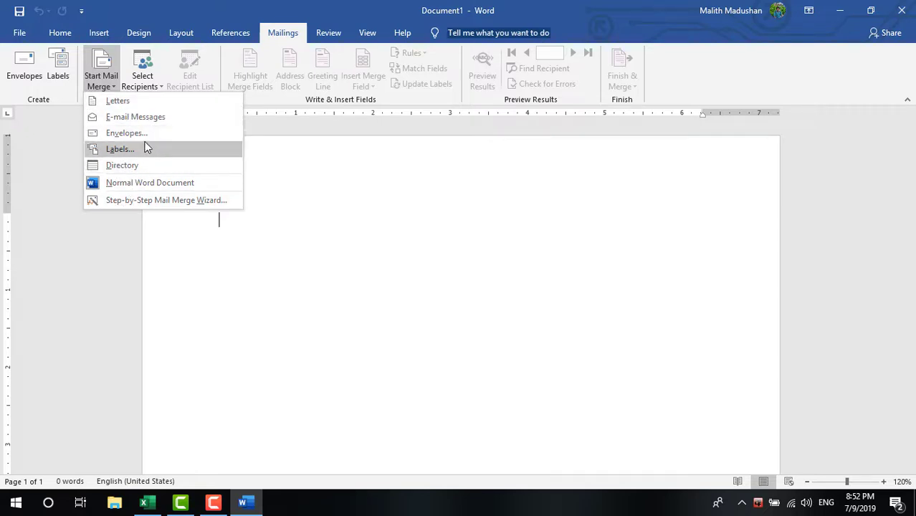
{"action": "left_click", "coordinate": [117, 101]}
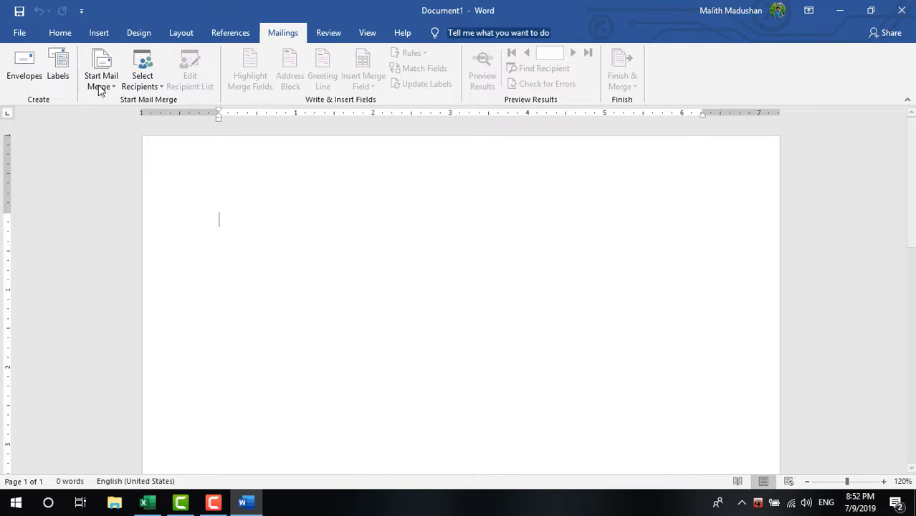
{"action": "left_click", "coordinate": [101, 85]}
{"action": "left_click", "coordinate": [143, 104]}
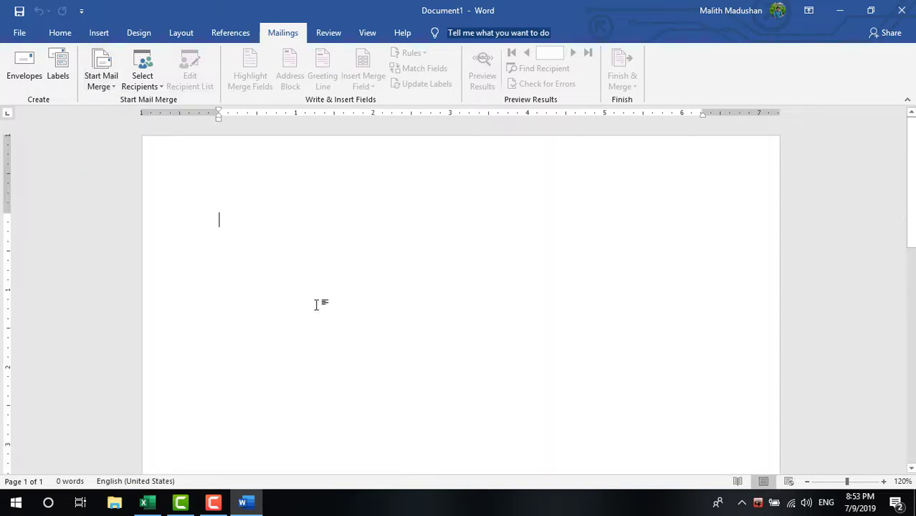
{"action": "scroll", "coordinate": [427, 301], "scroll_direction": "down", "scroll_amount": 10}
{"action": "scroll", "coordinate": [451, 356], "scroll_direction": "up", "scroll_amount": 10}
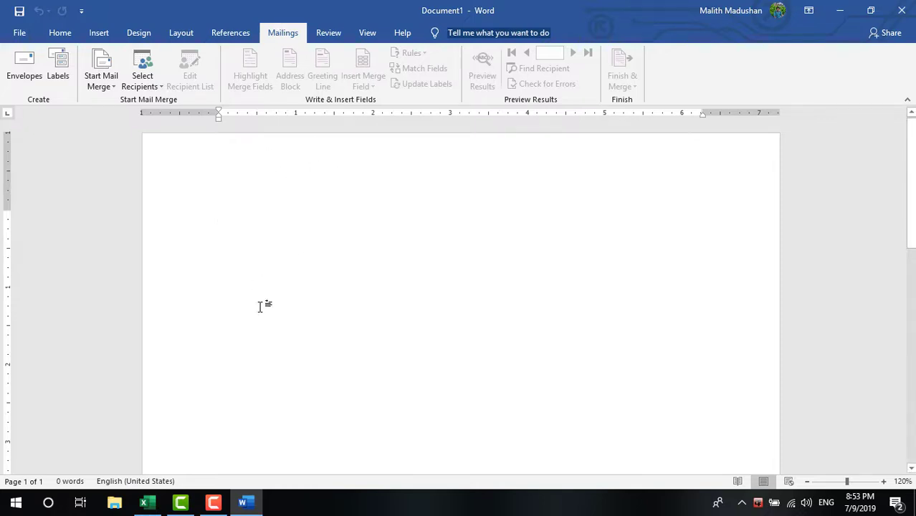
Step: Switch to Excel and open a new Blank workbook from the New page
{"action": "left_click", "coordinate": [144, 502]}
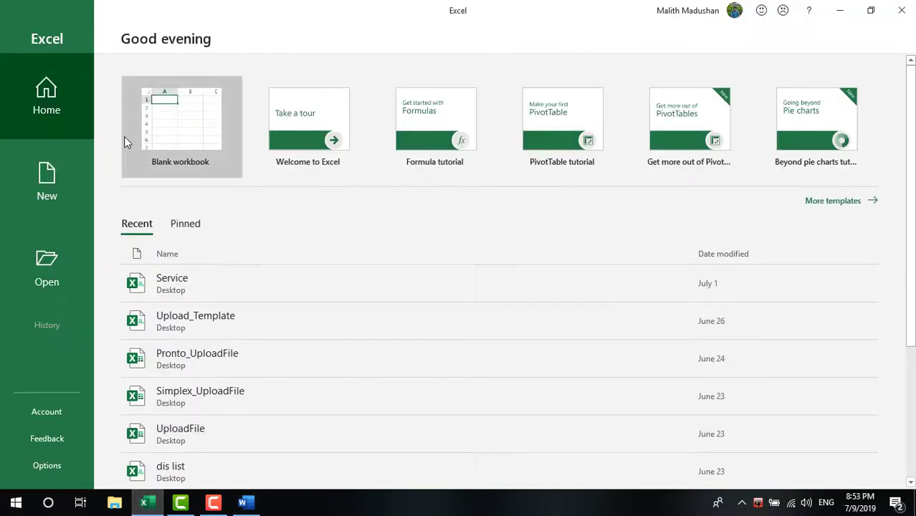
{"action": "left_click", "coordinate": [67, 182]}
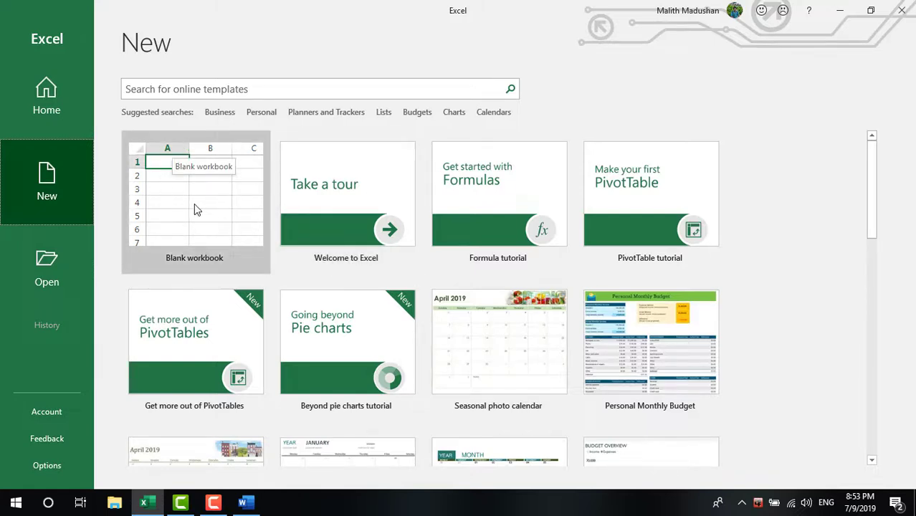
{"action": "left_click", "coordinate": [220, 213]}
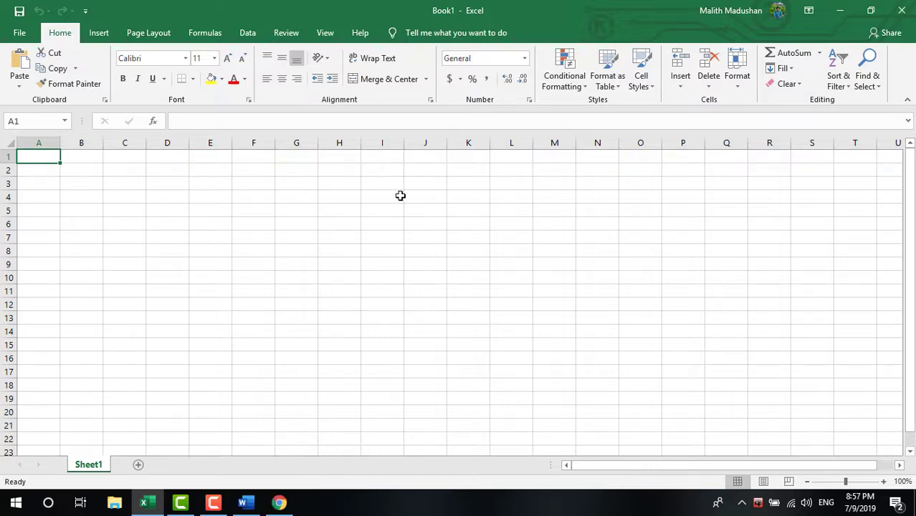
Step: Type the headers Name, Address, Phone and Amount, then six people's names in column A
{"action": "type", "text": "Name"}
{"action": "key", "text": "Tab"}
{"action": "type", "text": "Address"}
{"action": "key", "text": "Tab"}
{"action": "type", "text": "Phone"}
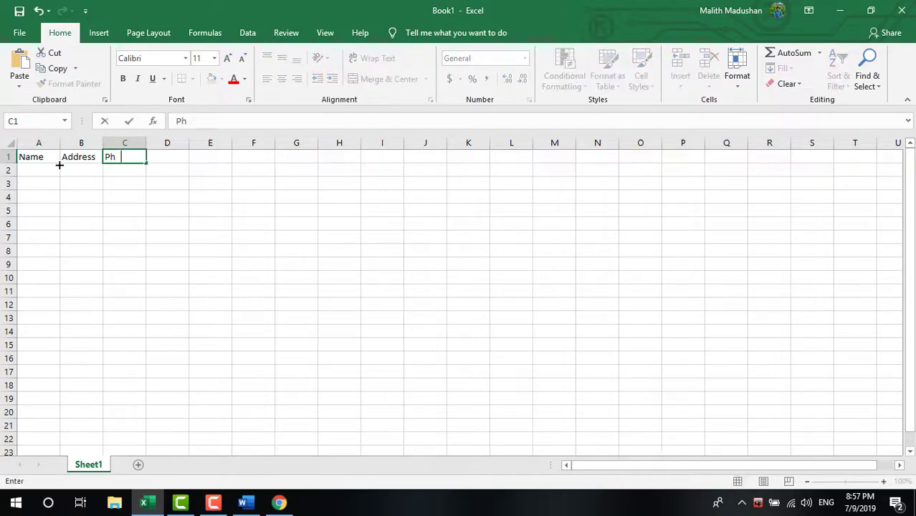
{"action": "key", "text": "Tab"}
{"action": "type", "text": "Amount"}
{"action": "key", "text": "Return"}
{"action": "type", "text": "kasun"}
{"action": "key", "text": "Return"}
{"action": "type", "text": "chanaka"}
{"action": "key", "text": "Return"}
{"action": "type", "text": "anga pathum kanchana nuwan"}
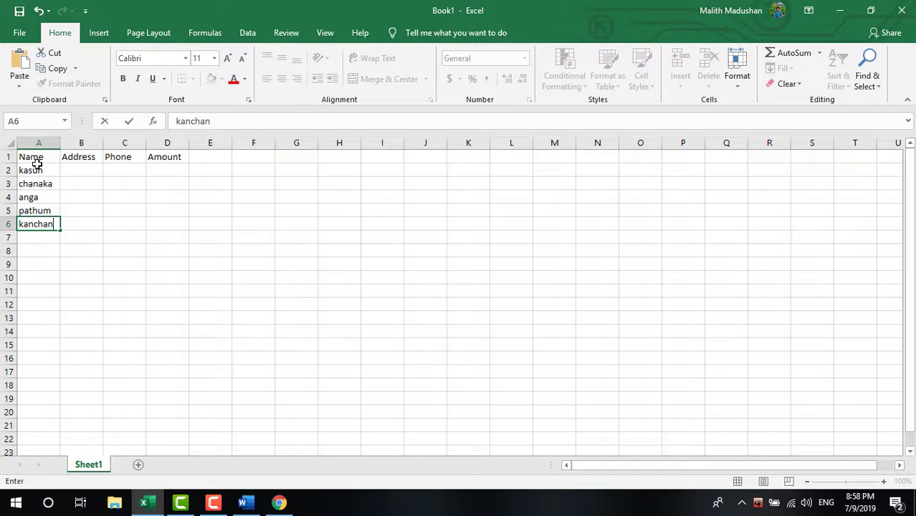
Step: Fill the Address column with the six town addresses, copying the first entries down
{"action": "left_click", "coordinate": [81, 170]}
{"action": "type", "text": "colombo"}
{"action": "key", "text": "BackSpace"}
{"action": "key", "text": "BackSpace"}
{"action": "key", "text": "BackSpace"}
{"action": "key", "text": "BackSpace"}
{"action": "key", "text": "BackSpace"}
{"action": "key", "text": "BackSpace"}
{"action": "key", "text": "BackSpace"}
{"action": "type", "text": "Colombo, Srilanka Kegalle, Kandy"}
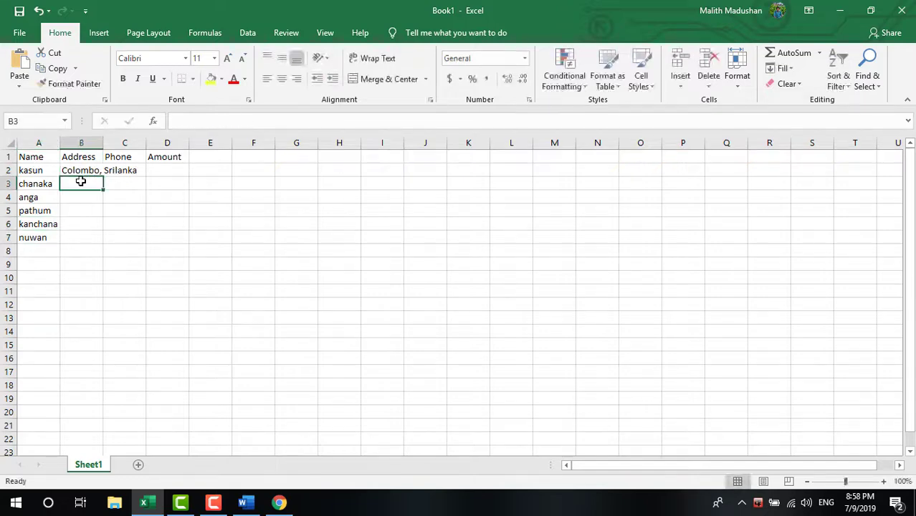
{"action": "left_click_drag", "start_coordinate": [81, 169], "coordinate": [81, 184]}
{"action": "left_click_drag", "start_coordinate": [104, 190], "coordinate": [92, 227]}
{"action": "left_click", "coordinate": [89, 239]}
{"action": "type", "text": "kKatunayaka"}
Step: Enter six phone numbers in column C and amounts 250, 365, 4589, 2569, 2547, 150 in column D
{"action": "left_click", "coordinate": [124, 170]}
{"action": "type", "text": "123659 569859 36599 2365896 23658 2658"}
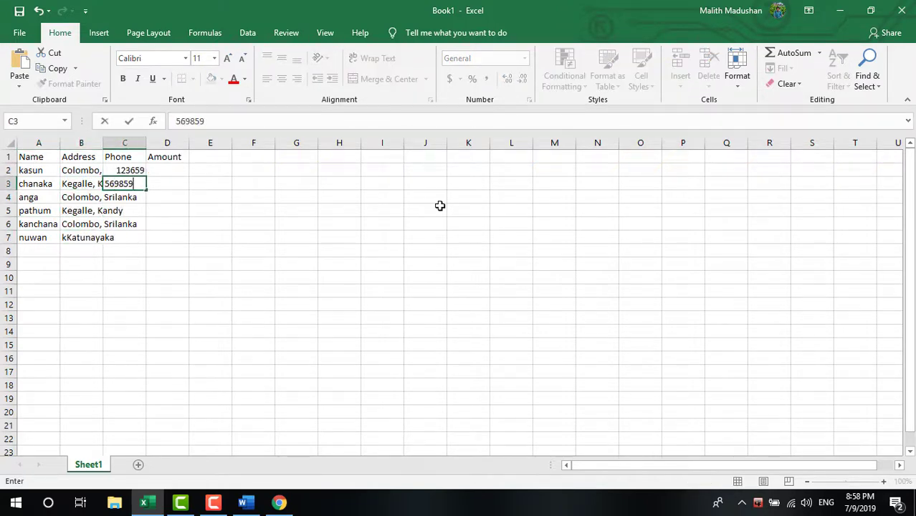
{"action": "left_click", "coordinate": [165, 170]}
{"action": "type", "text": "250 365 4589 2569 2547"}
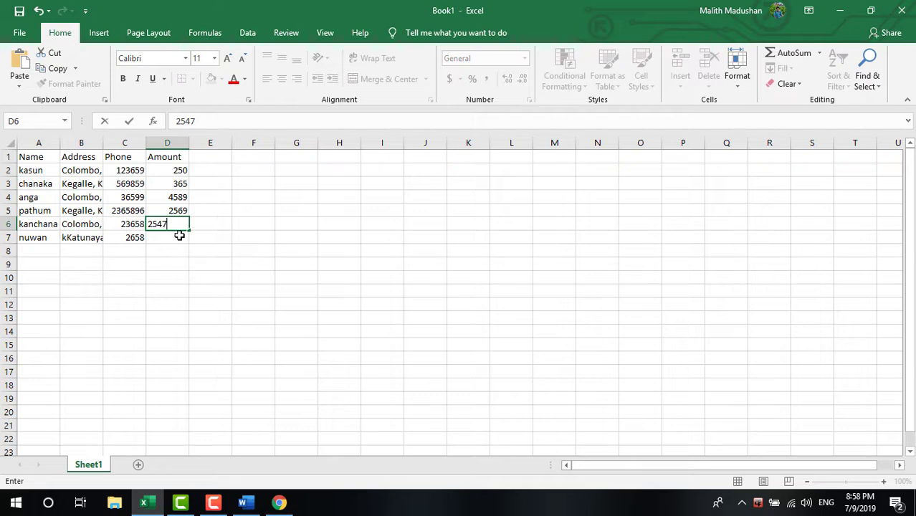
{"action": "left_click", "coordinate": [180, 236]}
{"action": "type", "text": "150"}
{"action": "left_click", "coordinate": [262, 237]}
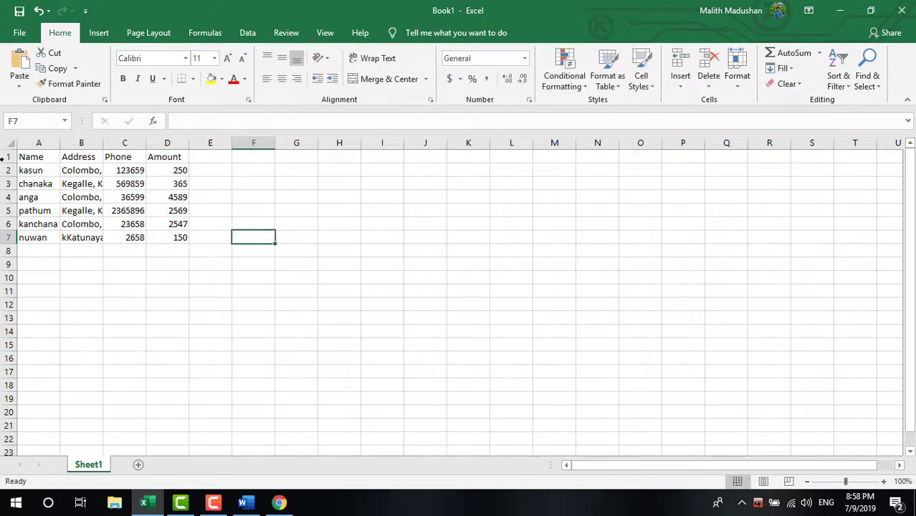
Step: Autofit the Address column width so its text fits
{"action": "left_click_drag", "start_coordinate": [25, 158], "coordinate": [180, 237]}
{"action": "left_click", "coordinate": [215, 260]}
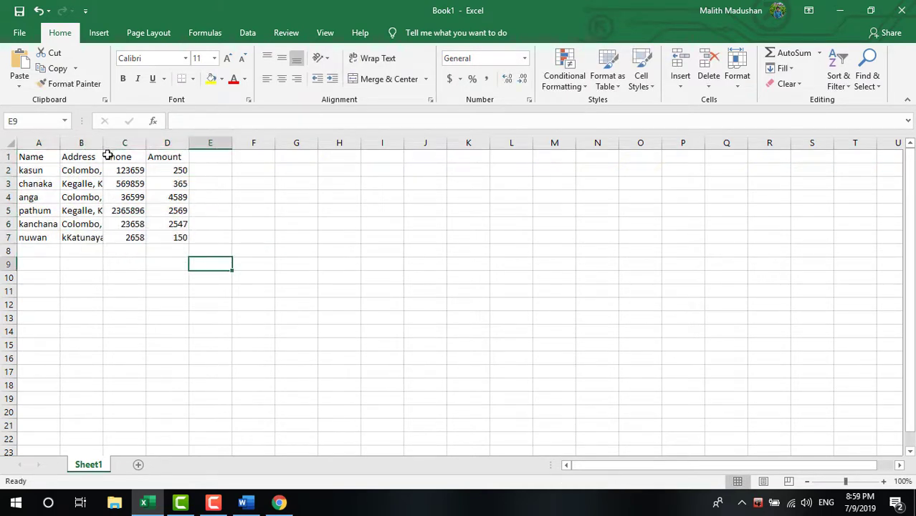
{"action": "double_click", "coordinate": [102, 143]}
{"action": "left_click", "coordinate": [163, 264]}
{"action": "left_click_drag", "start_coordinate": [41, 162], "coordinate": [218, 258]}
{"action": "left_click", "coordinate": [215, 238]}
{"action": "left_click_drag", "start_coordinate": [41, 159], "coordinate": [215, 242]}
{"action": "left_click", "coordinate": [326, 235]}
{"action": "left_click_drag", "start_coordinate": [32, 172], "coordinate": [194, 236]}
{"action": "left_click", "coordinate": [334, 224]}
Step: Save the Excel workbook to the Desktop folder under the name Book1
{"action": "left_click", "coordinate": [292, 250]}
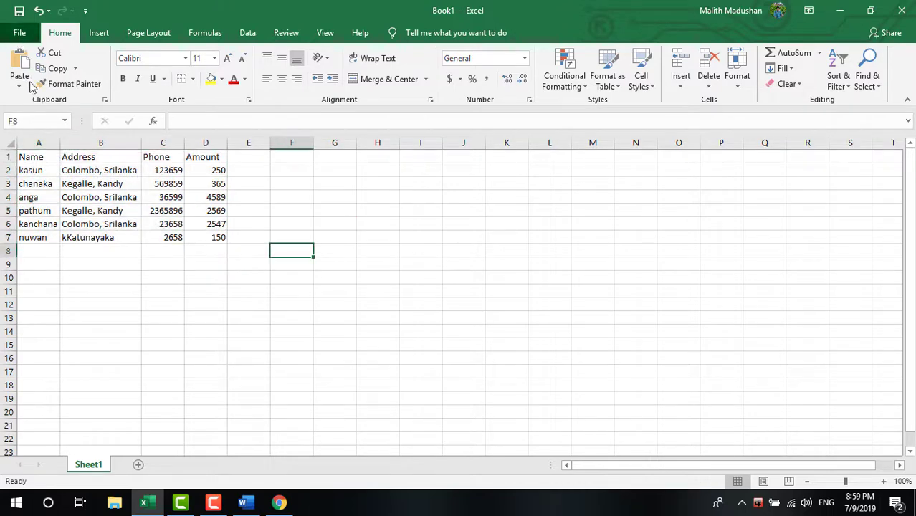
{"action": "left_click", "coordinate": [20, 33]}
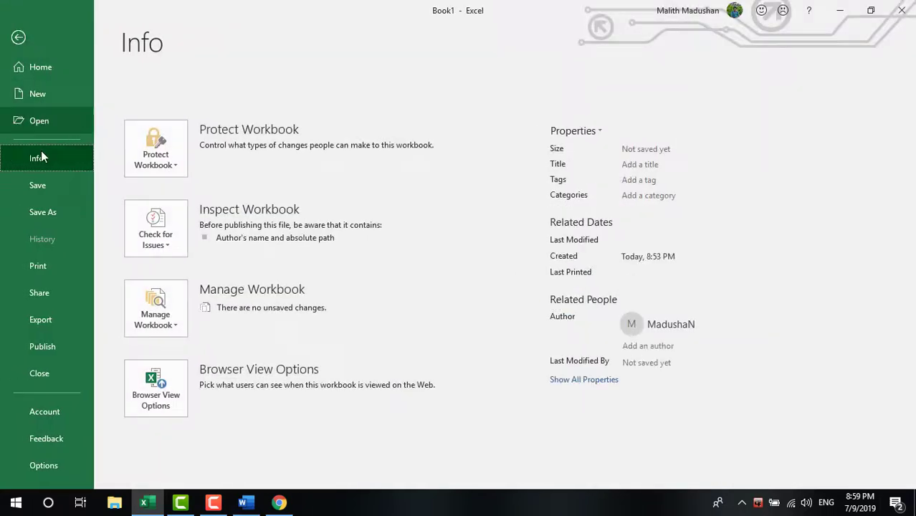
{"action": "left_click", "coordinate": [41, 186]}
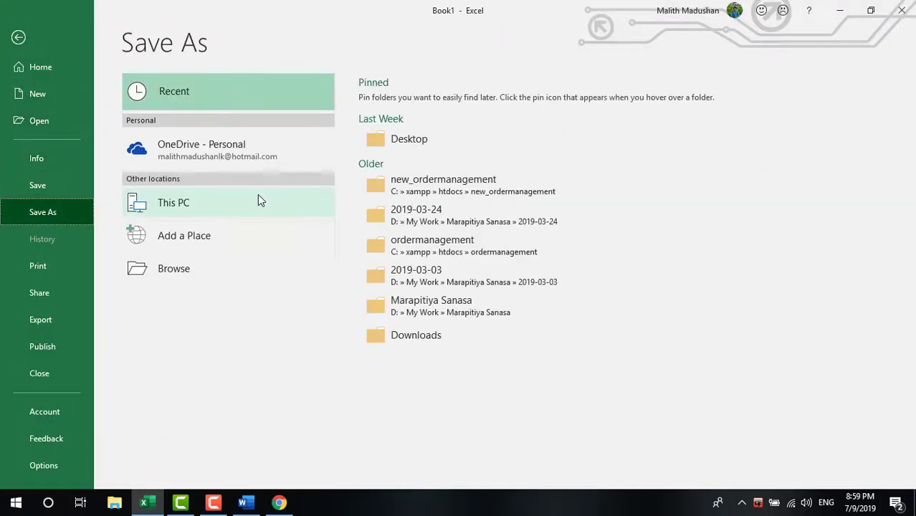
{"action": "left_click", "coordinate": [193, 270]}
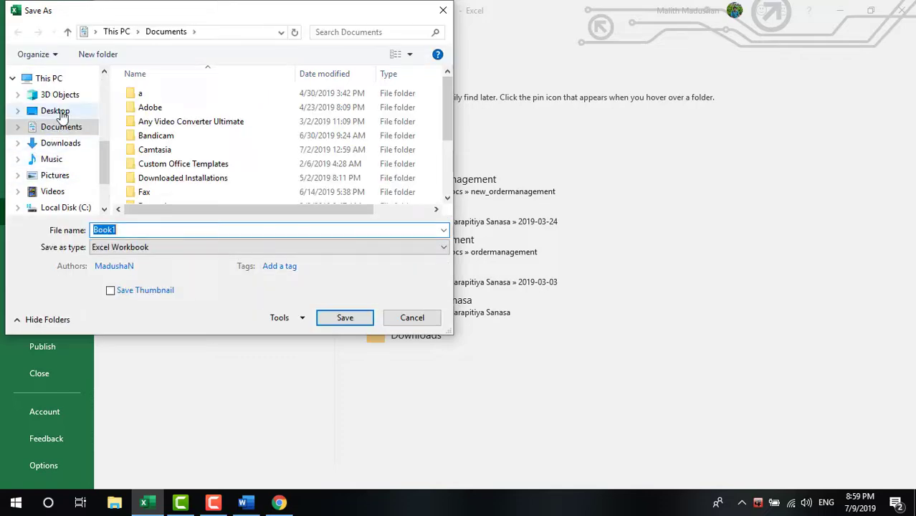
{"action": "left_click", "coordinate": [55, 111]}
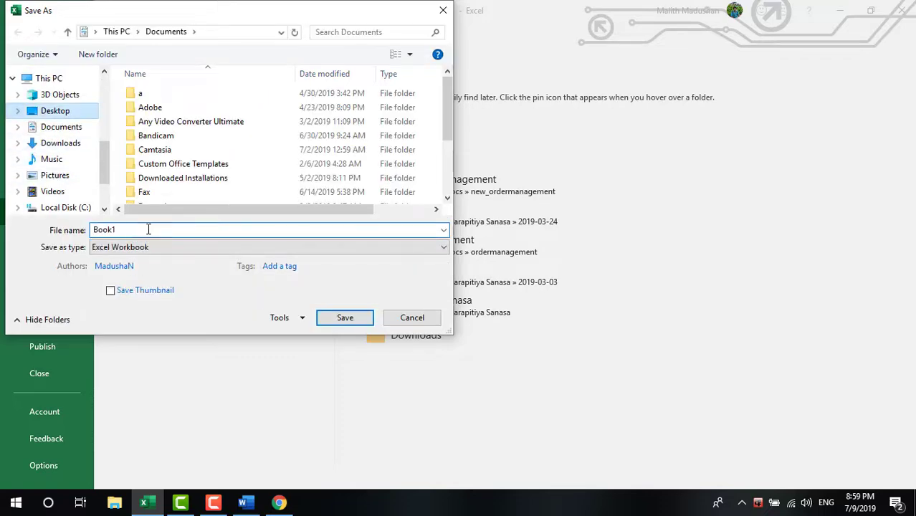
{"action": "left_click", "coordinate": [346, 318]}
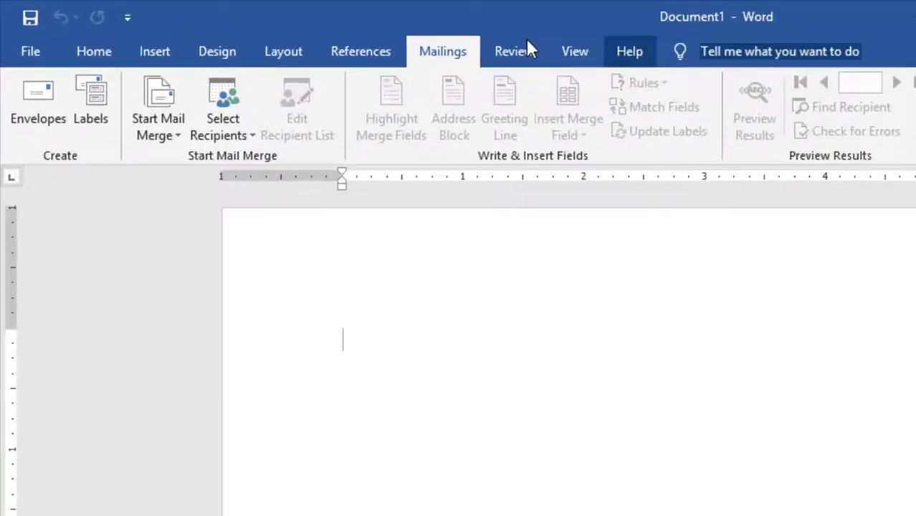
Step: Use an existing list as recipients, picking Book1 from the Desktop as the data source
{"action": "left_click", "coordinate": [309, 162]}
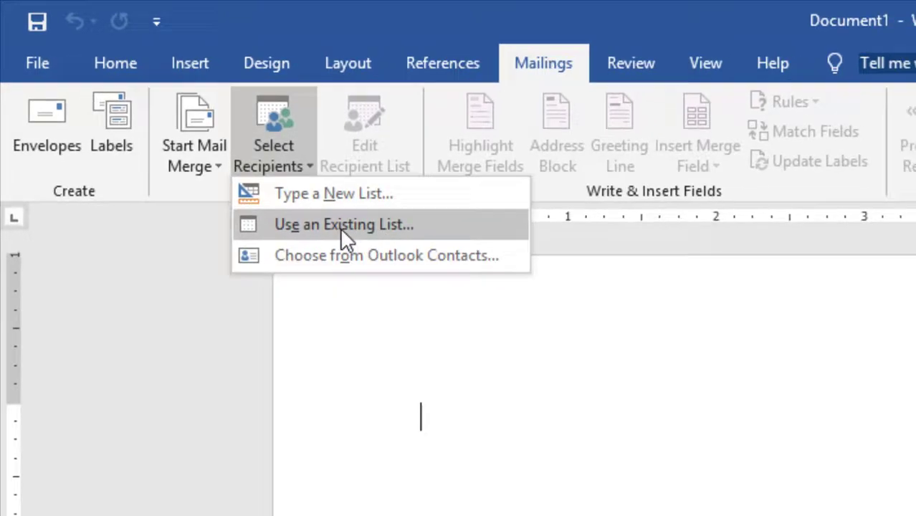
{"action": "left_click", "coordinate": [421, 242]}
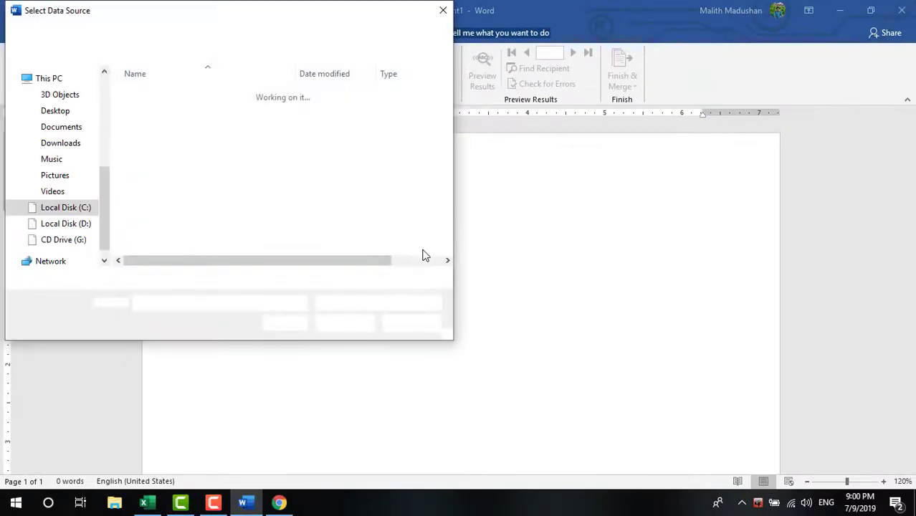
{"action": "left_click_drag", "start_coordinate": [147, 19], "coordinate": [398, 61]}
{"action": "left_click", "coordinate": [290, 161]}
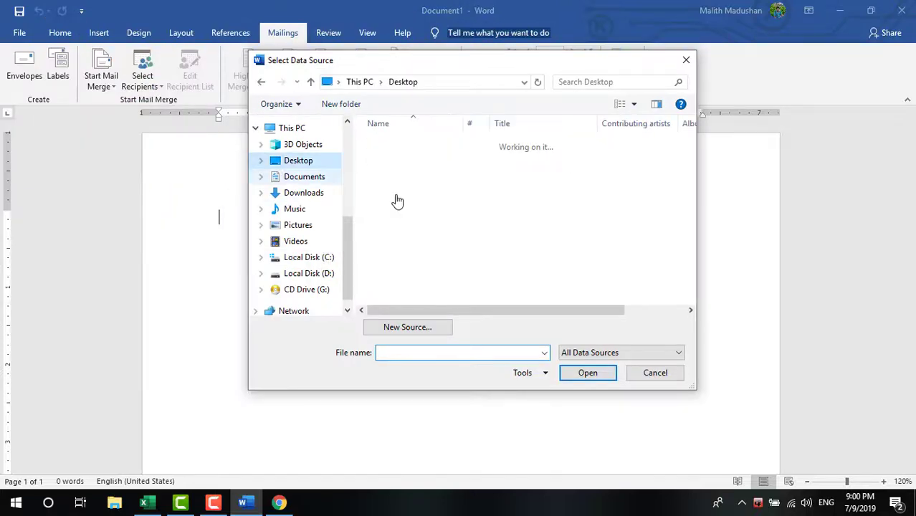
{"action": "double_click", "coordinate": [448, 140]}
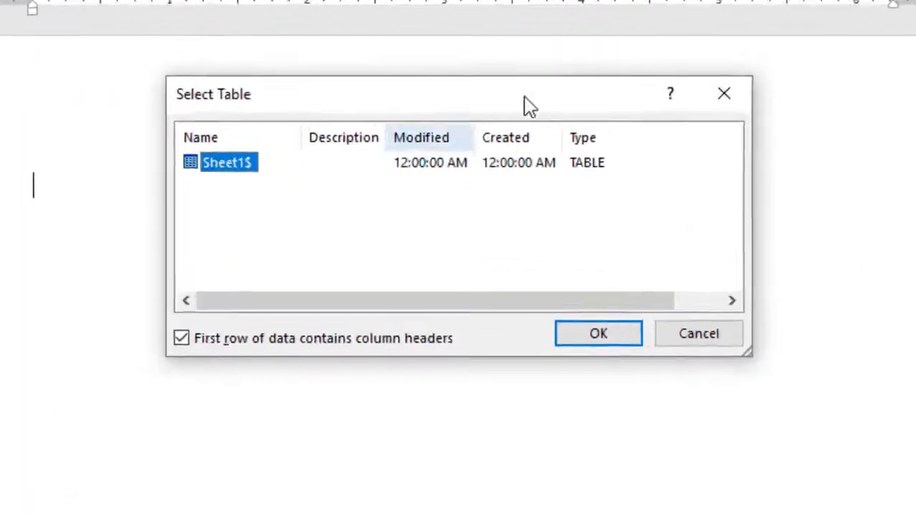
{"action": "left_click_drag", "start_coordinate": [415, 45], "coordinate": [428, 58]}
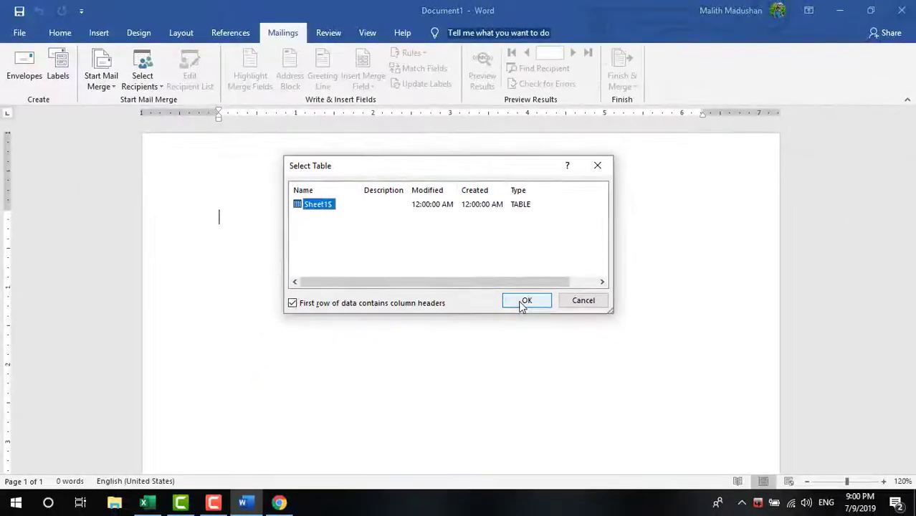
Step: Confirm the Sheet1$ table, then view the Name, Address, Phone_ and Amount merge fields without inserting any
{"action": "left_click", "coordinate": [522, 304]}
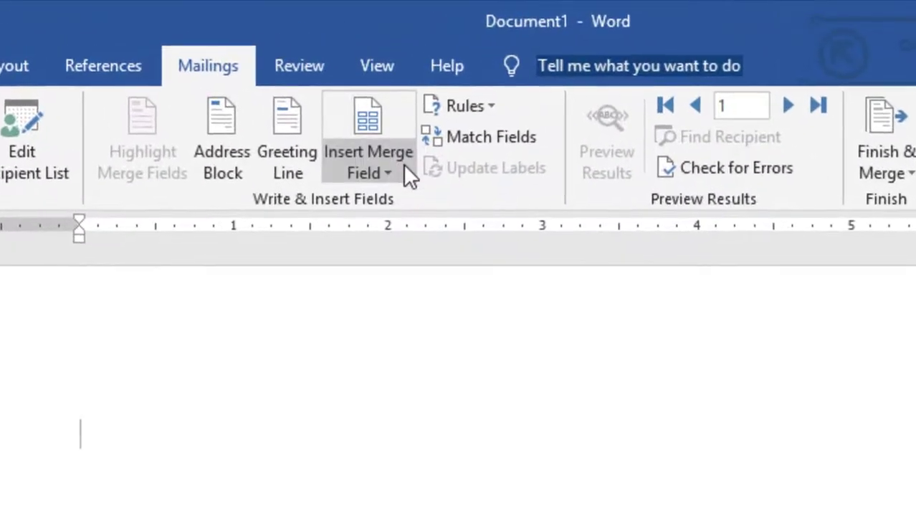
{"action": "left_click", "coordinate": [394, 175]}
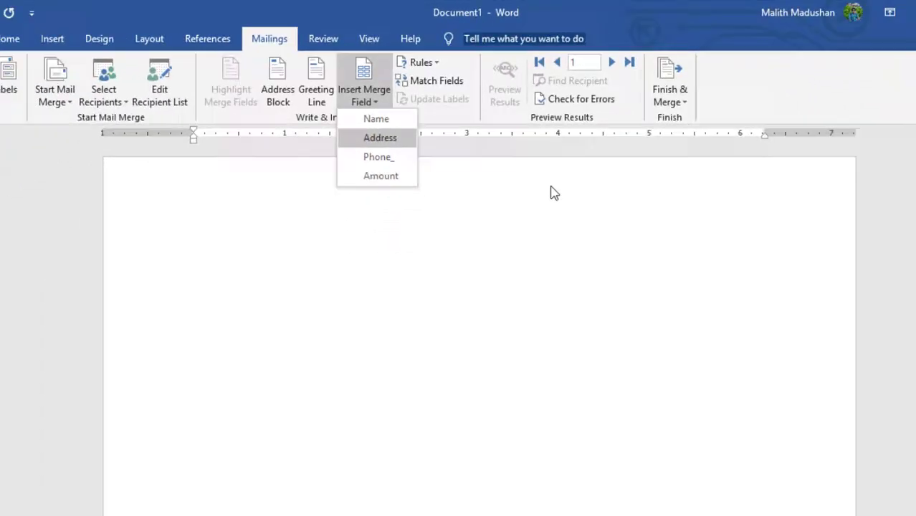
{"action": "left_click", "coordinate": [365, 455]}
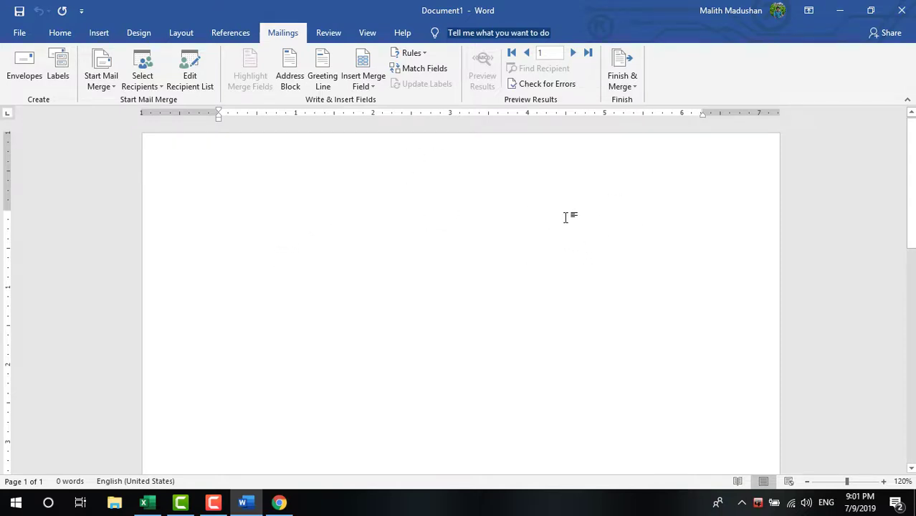
Step: Right-align the top of the letter and type 2018-06-23, abc and cde on separate lines
{"action": "left_click", "coordinate": [60, 33]}
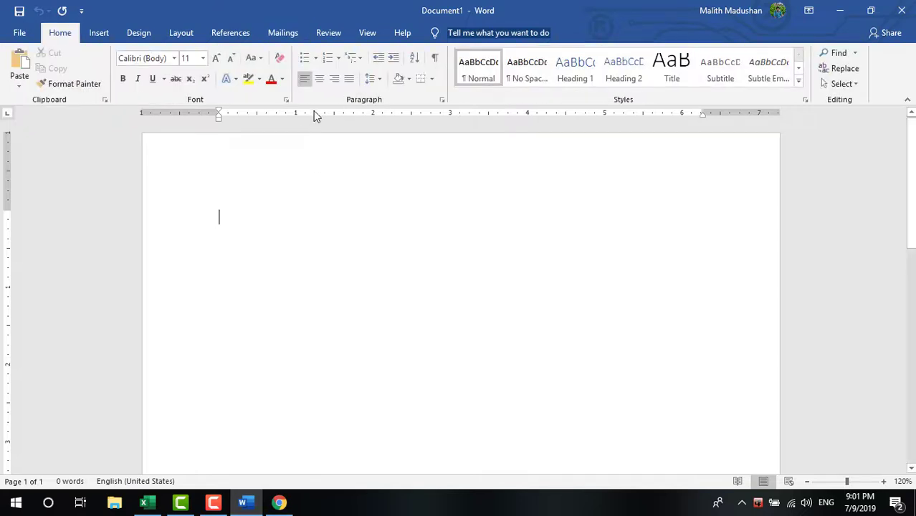
{"action": "left_click", "coordinate": [333, 78]}
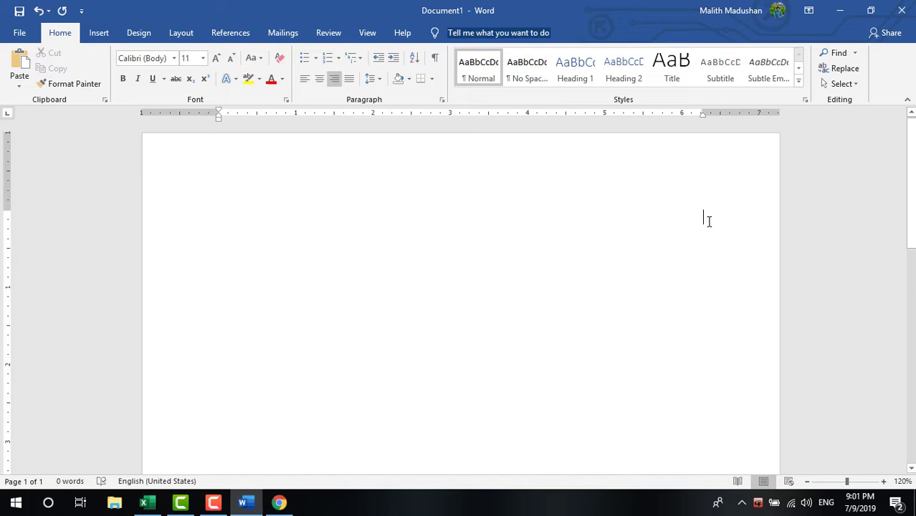
{"action": "type", "text": "2018"}
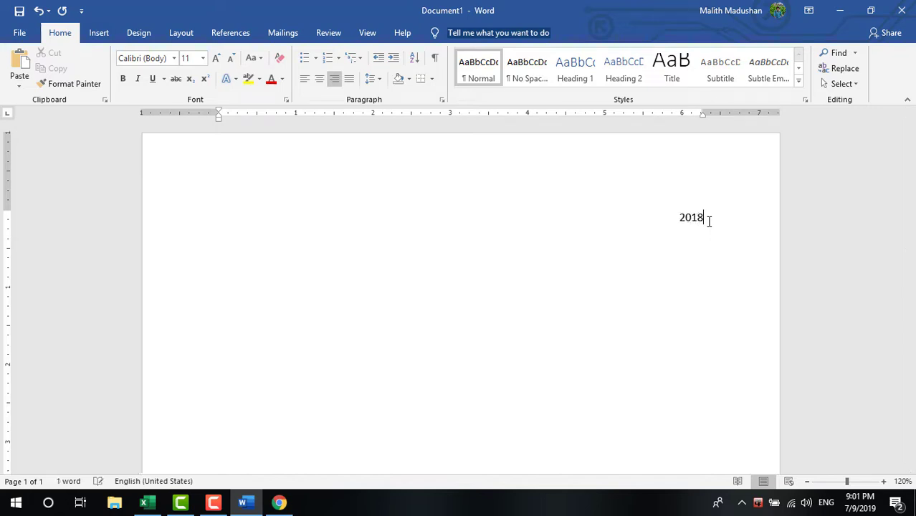
{"action": "type", "text": "-06-23"}
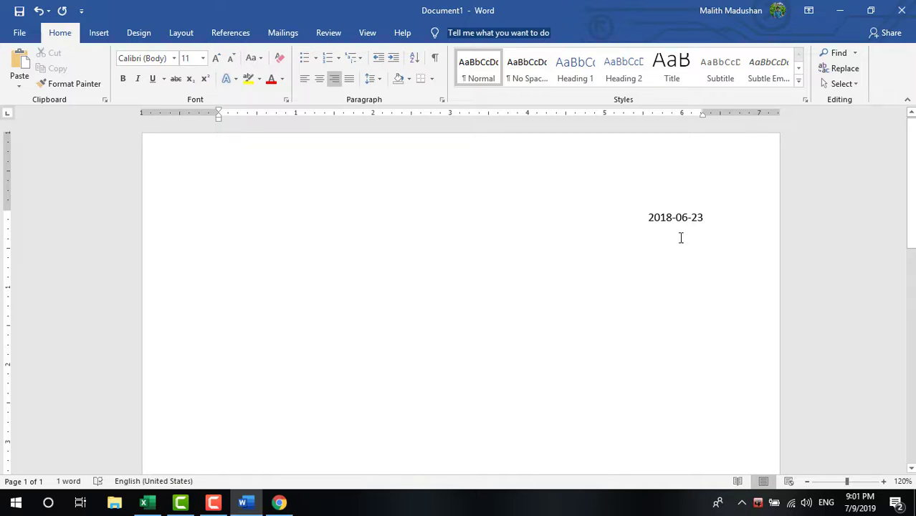
{"action": "type", "text": "abc"}
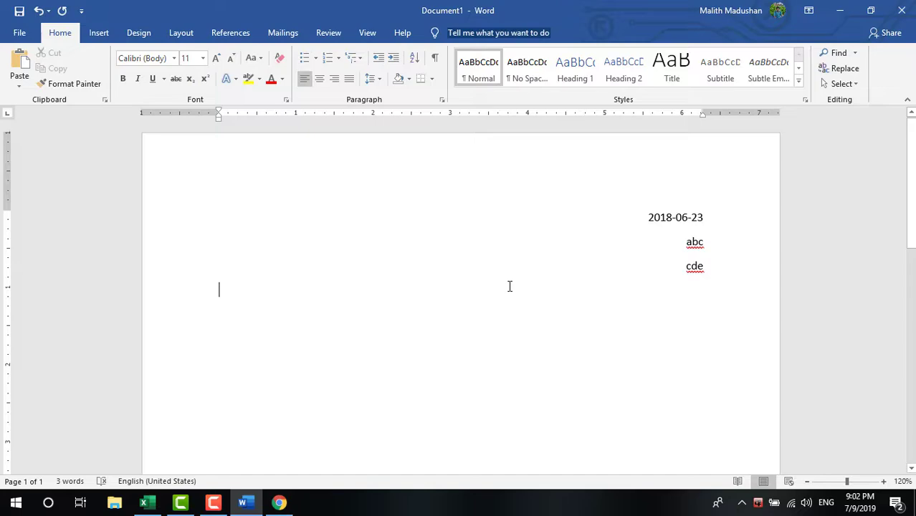
Step: Insert the «Address» merge field on the empty line below the abc and cde lines
{"action": "left_click_drag", "start_coordinate": [629, 217], "coordinate": [451, 321]}
{"action": "left_click", "coordinate": [285, 302]}
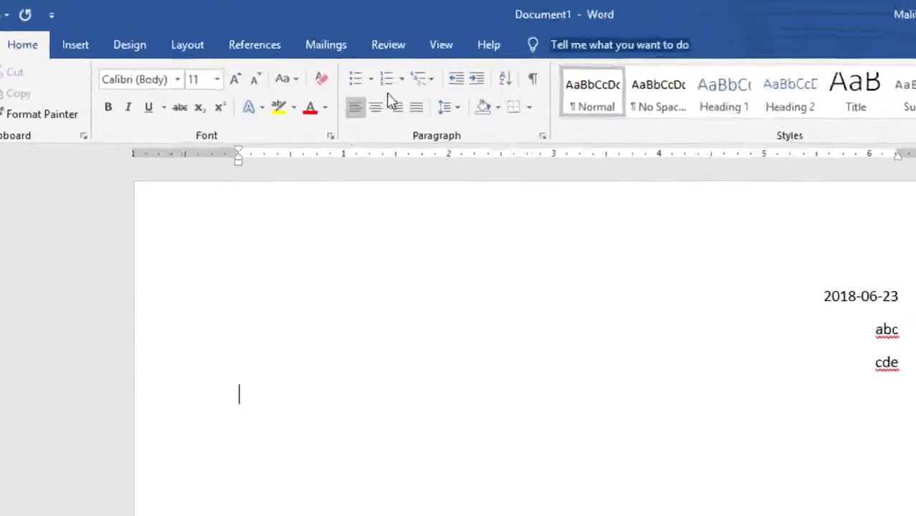
{"action": "left_click", "coordinate": [324, 46]}
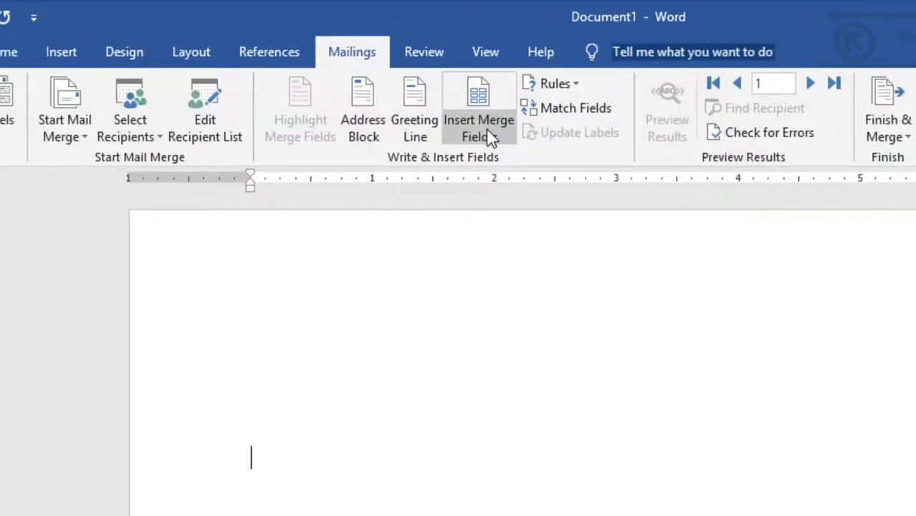
{"action": "left_click", "coordinate": [441, 110]}
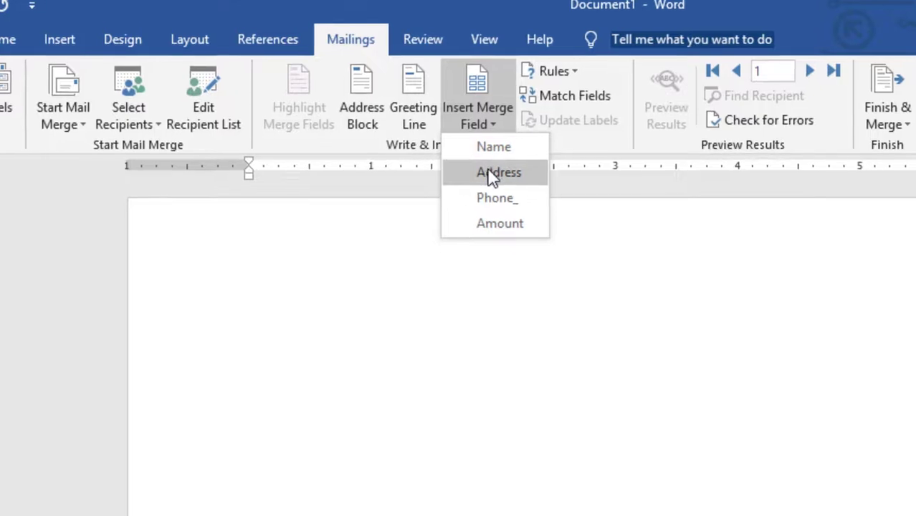
{"action": "left_click", "coordinate": [489, 185]}
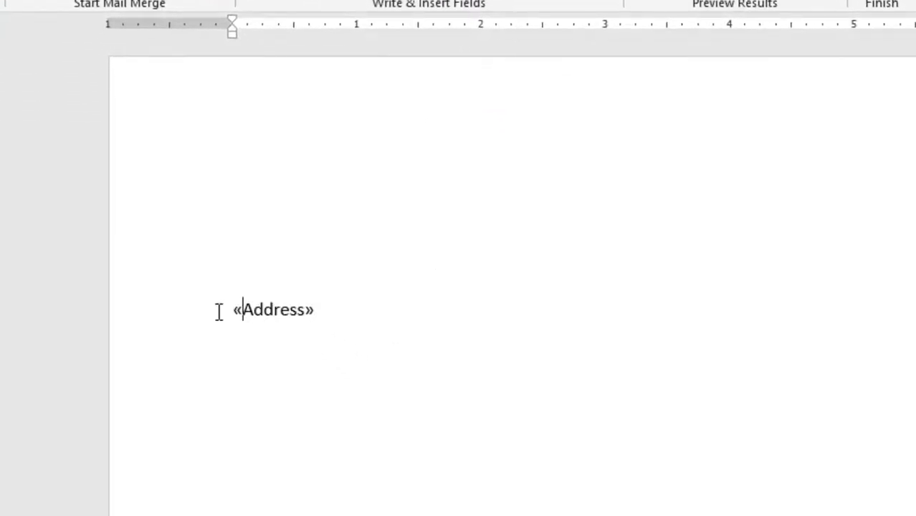
{"action": "mouse_move", "coordinate": [219, 312]}
{"action": "left_mouse_down"}
{"action": "mouse_move", "coordinate": [329, 313]}
{"action": "mouse_move", "coordinate": [234, 312]}
{"action": "left_mouse_up"}
{"action": "left_click", "coordinate": [329, 312]}
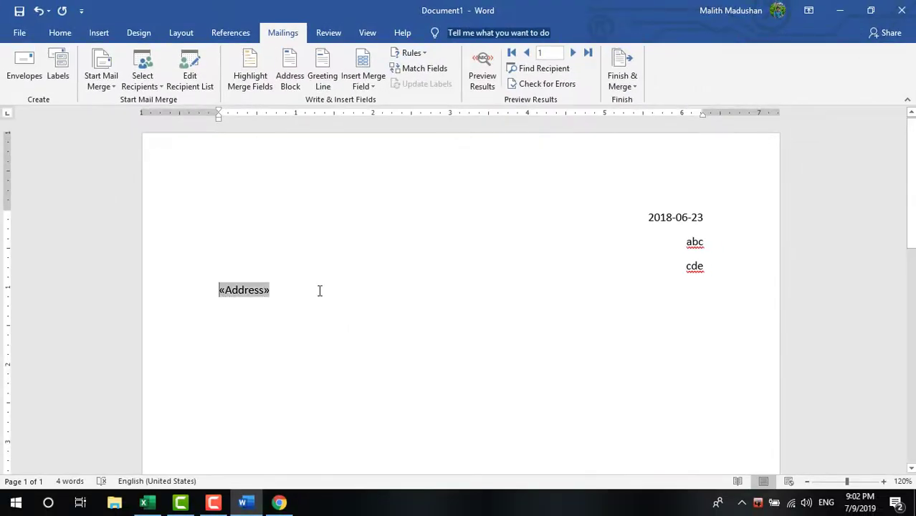
Step: Add two blank lines below «Address» and centre the line for the heading
{"action": "left_click", "coordinate": [304, 289]}
{"action": "key", "text": "Return"}
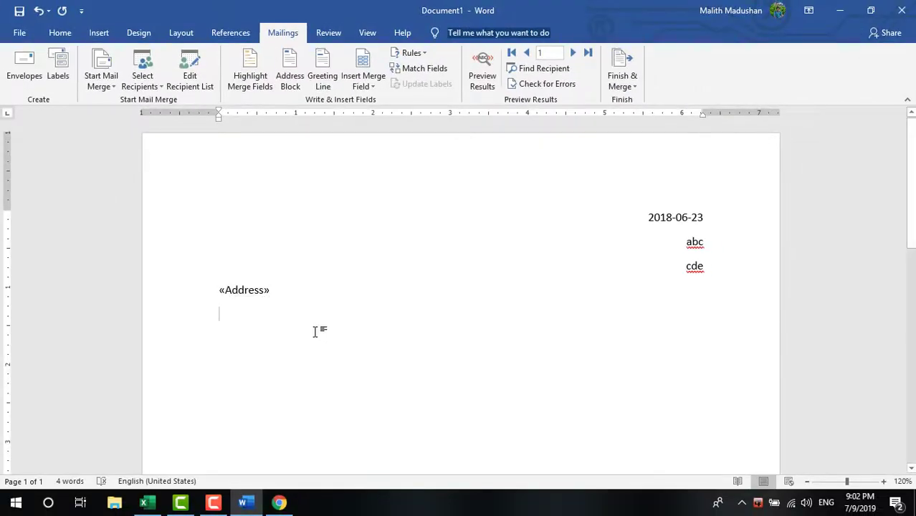
{"action": "key", "text": "Return"}
{"action": "left_click", "coordinate": [65, 34]}
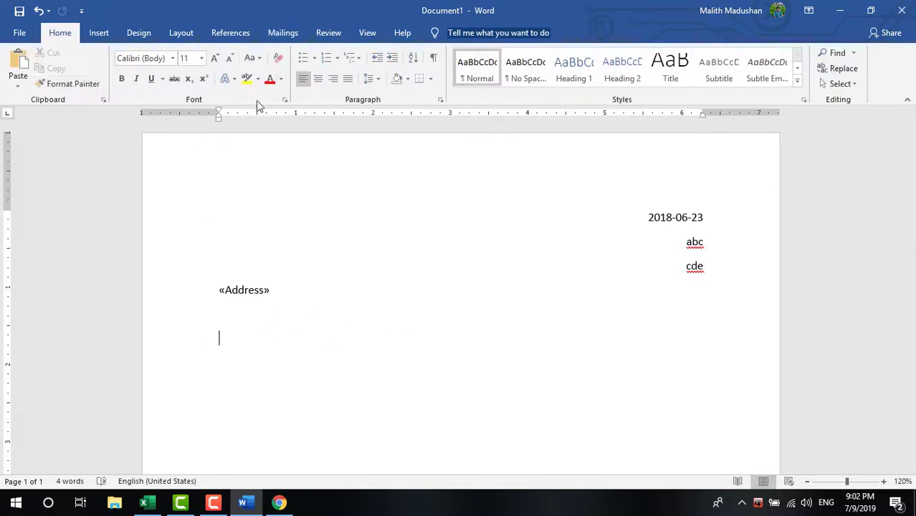
{"action": "left_click", "coordinate": [320, 80]}
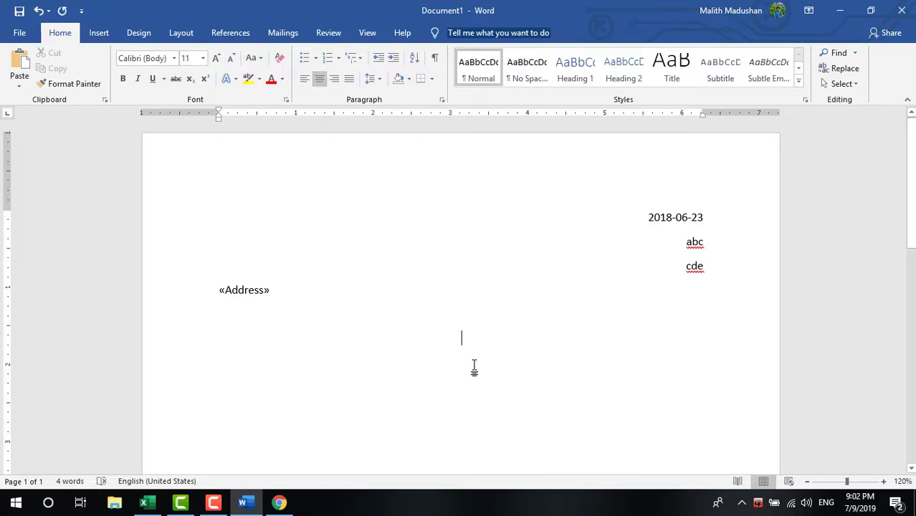
Step: Create the heading 'title title title title' and make it bold and underlined
{"action": "type", "text": "title"}
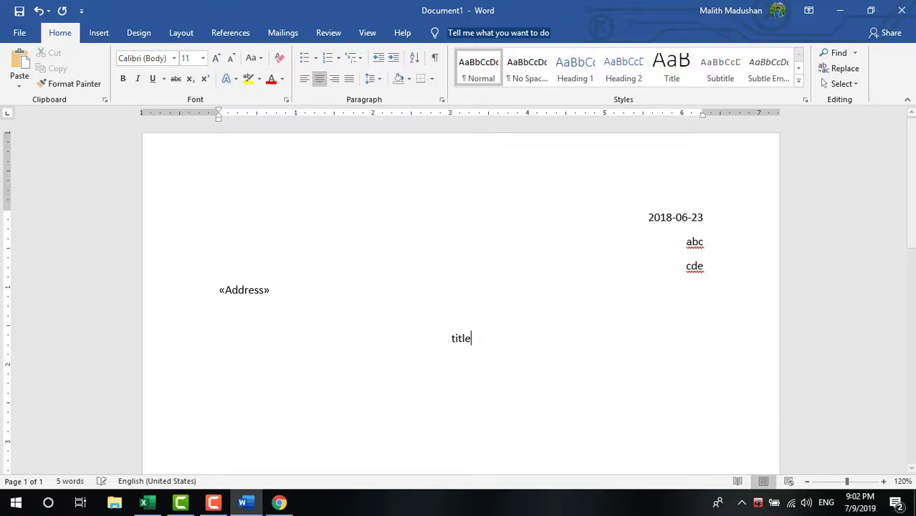
{"action": "double_click", "coordinate": [423, 339]}
{"action": "key", "text": "ctrl+c"}
{"action": "left_click", "coordinate": [507, 336]}
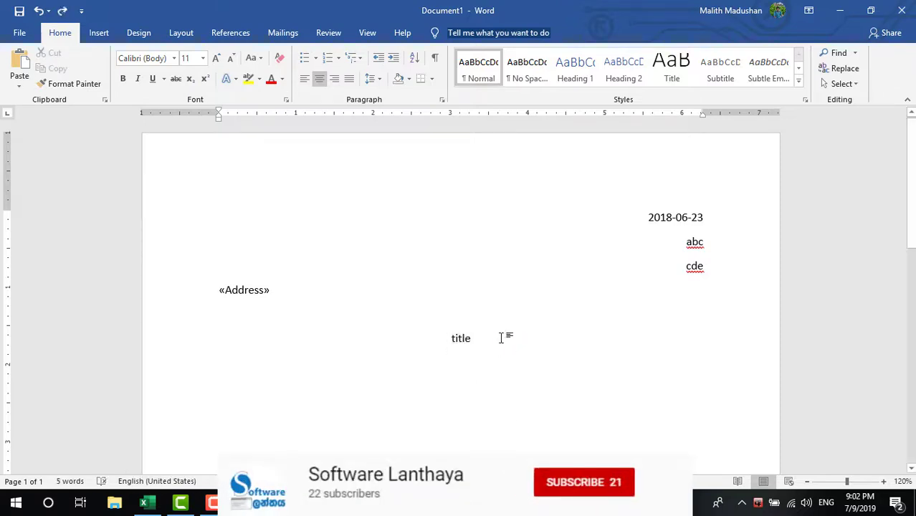
{"action": "key", "text": "ctrl+v"}
{"action": "key", "text": "ctrl+v"}
{"action": "key", "text": "ctrl+v"}
{"action": "triple_click", "coordinate": [516, 340]}
{"action": "key", "text": "ctrl+b"}
{"action": "key", "text": "ctrl+u"}
{"action": "key", "text": "End"}
Step: Add a left-aligned placeholder body paragraph, then an empty line below the Address field
{"action": "key", "text": "Return"}
{"action": "key", "text": "Return"}
{"action": "key", "text": "ctrl+l"}
{"action": "scroll", "coordinate": [457, 332], "scroll_direction": "down", "scroll_amount": 3}
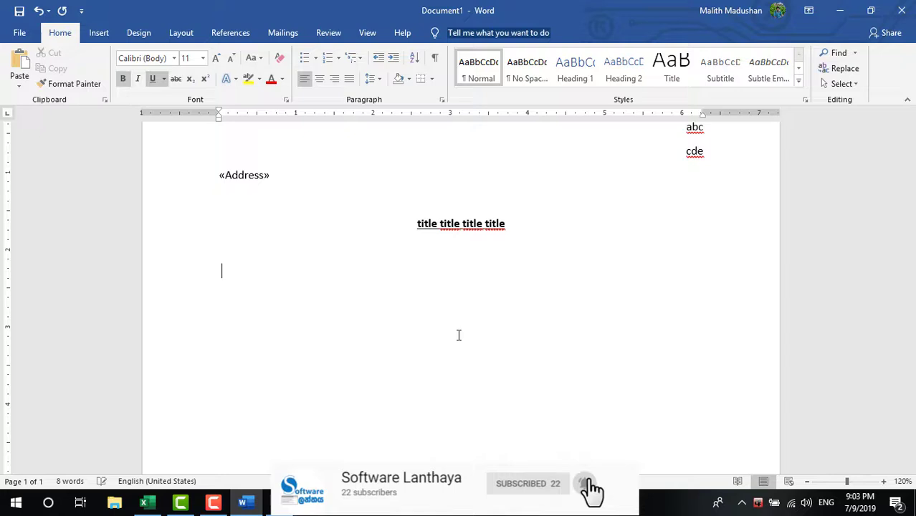
{"action": "type", "text": "askjflkashdklf;a ;'; fj;kldsj fgds hgldhg kjldhgaskljg haskhg jadh gjlahdljg haj hgjhaljd hgjadsh gjhadsjghdal hgjd"}
{"action": "key", "text": "Return"}
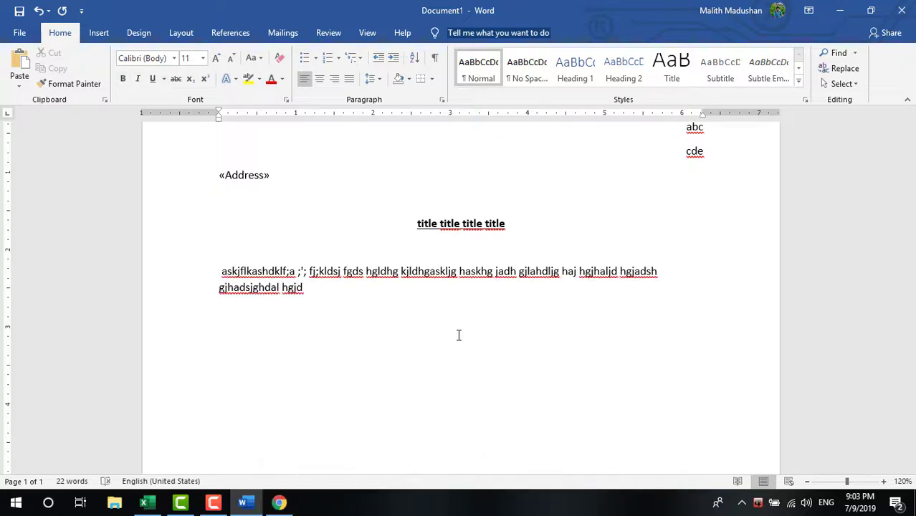
{"action": "left_click", "coordinate": [286, 179]}
{"action": "key", "text": "Return"}
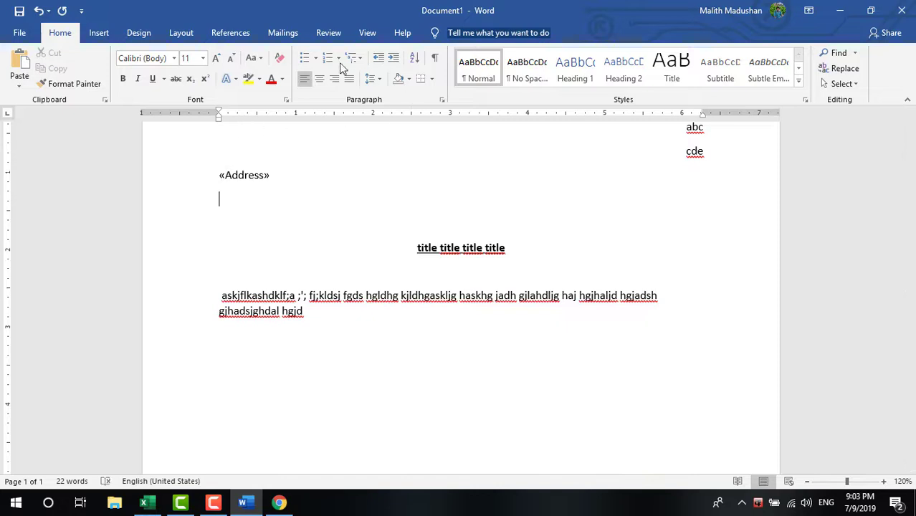
Step: Insert the Phone_ merge field on the line below «Address»
{"action": "left_click", "coordinate": [283, 37]}
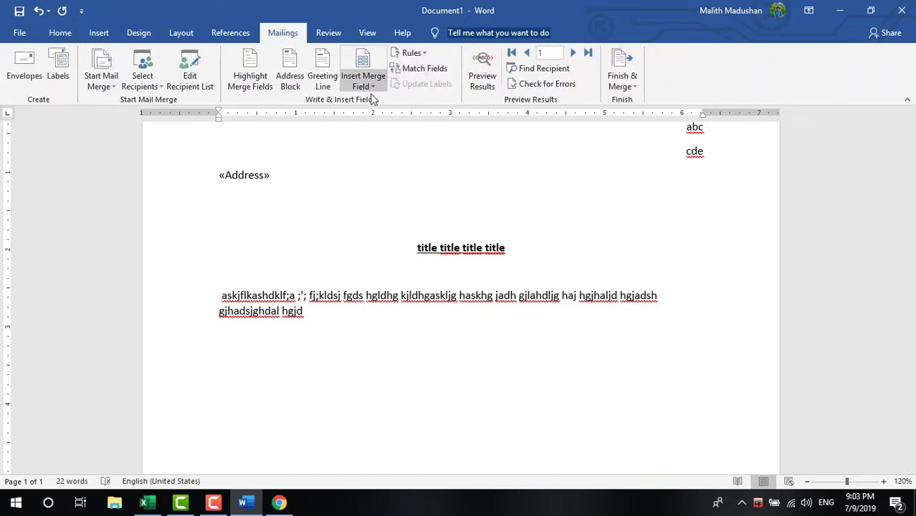
{"action": "left_click", "coordinate": [371, 90]}
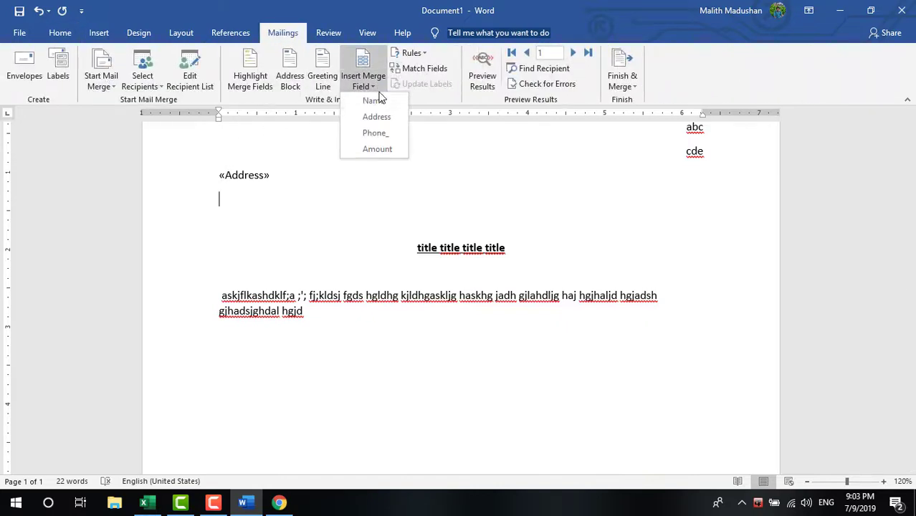
{"action": "left_click", "coordinate": [376, 133]}
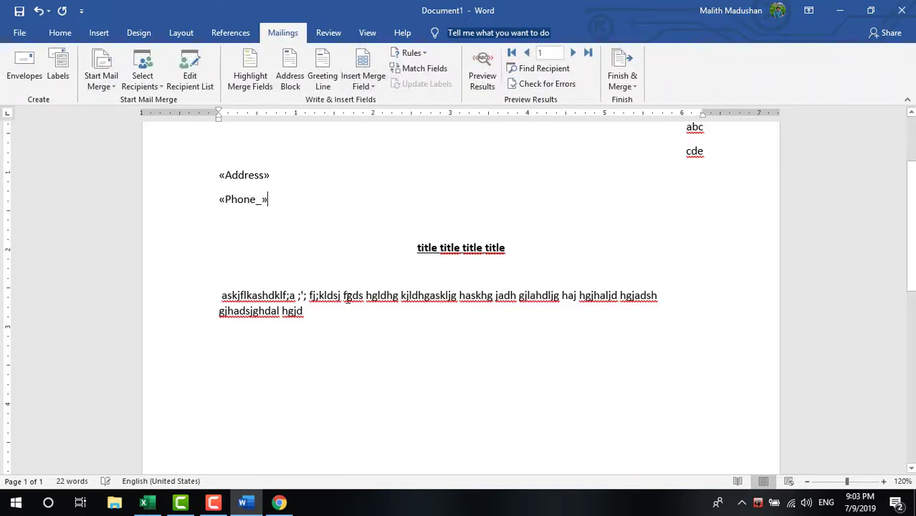
Step: Add an 'Amount:' line below the body paragraph followed by the «Amount» merge field
{"action": "left_click", "coordinate": [60, 33]}
{"action": "left_click", "coordinate": [245, 358]}
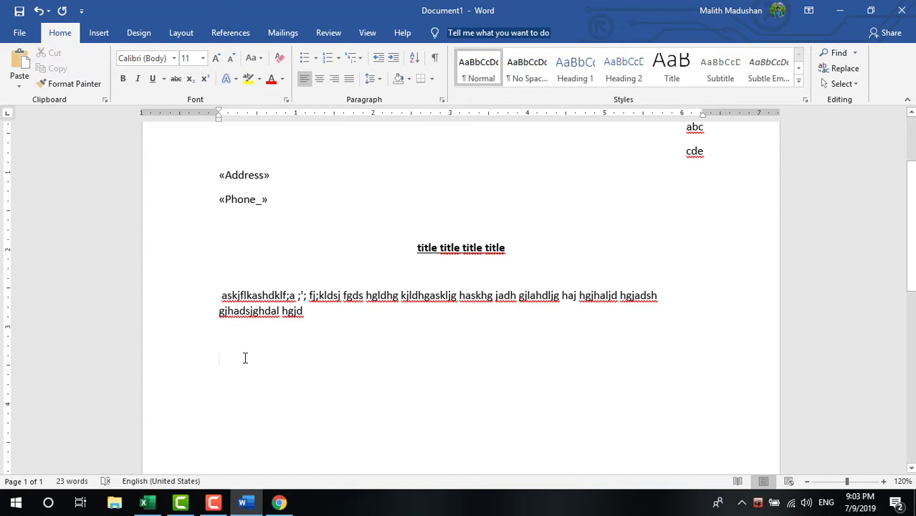
{"action": "type", "text": "Mo"}
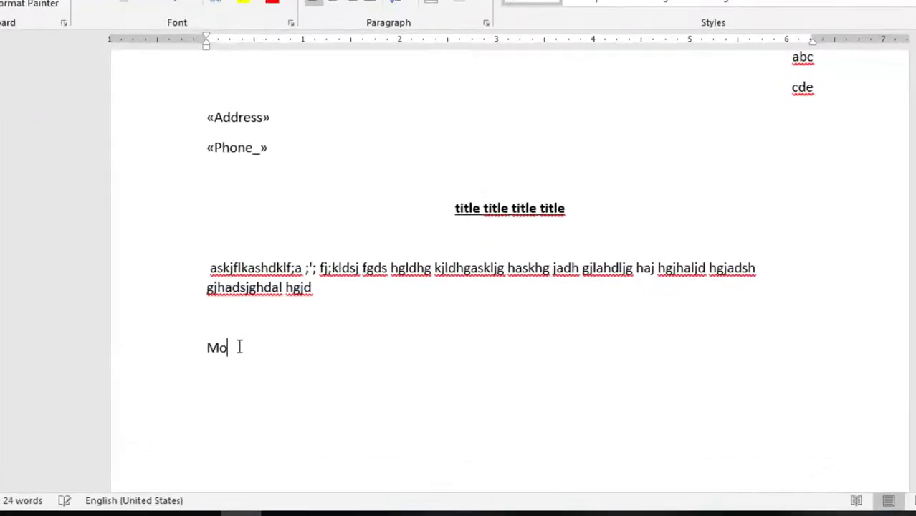
{"action": "key", "text": "BackSpace"}
{"action": "key", "text": "BackSpace"}
{"action": "type", "text": "Amount"}
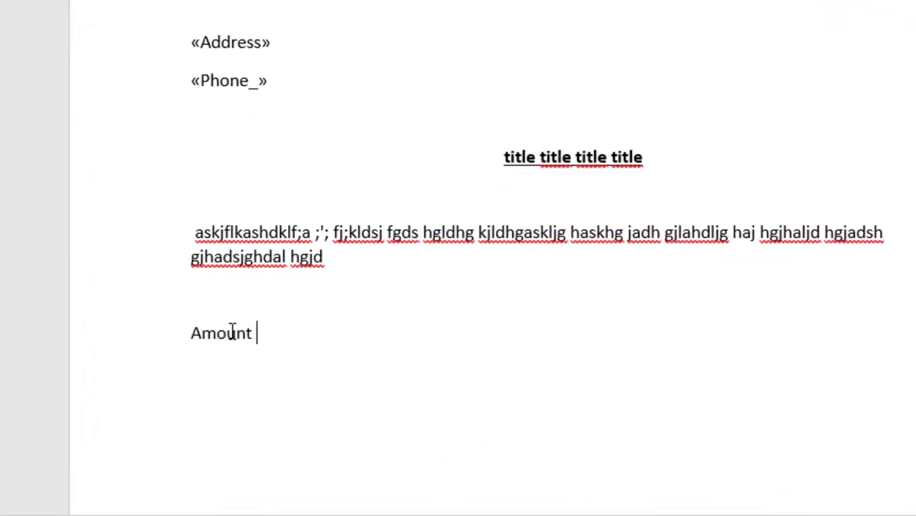
{"action": "key", "text": "BackSpace"}
{"action": "type", "text": ":"}
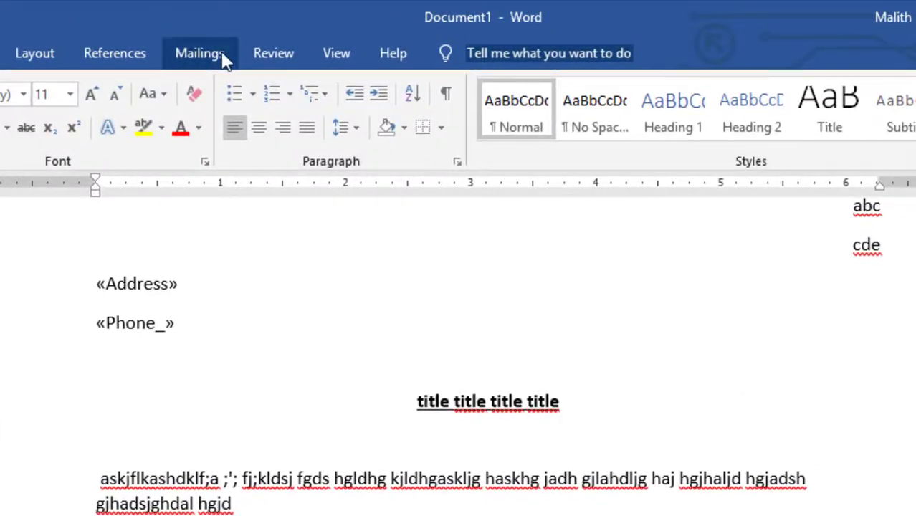
{"action": "left_click", "coordinate": [211, 56]}
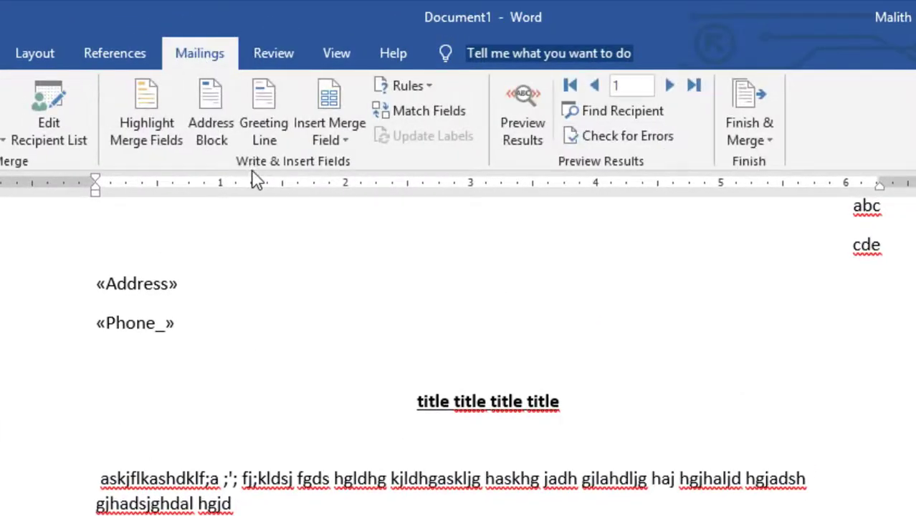
{"action": "left_click", "coordinate": [319, 136]}
{"action": "left_click", "coordinate": [350, 241]}
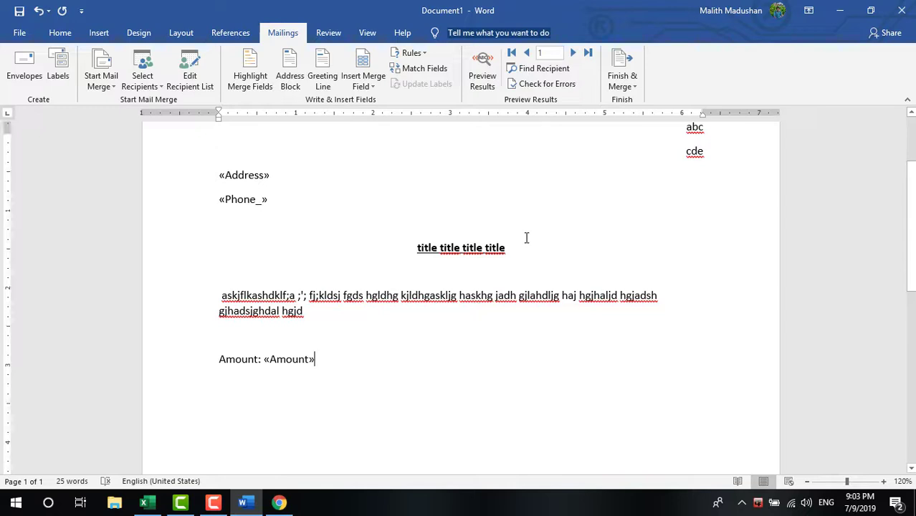
{"action": "scroll", "coordinate": [534, 233], "scroll_direction": "up", "scroll_amount": 2}
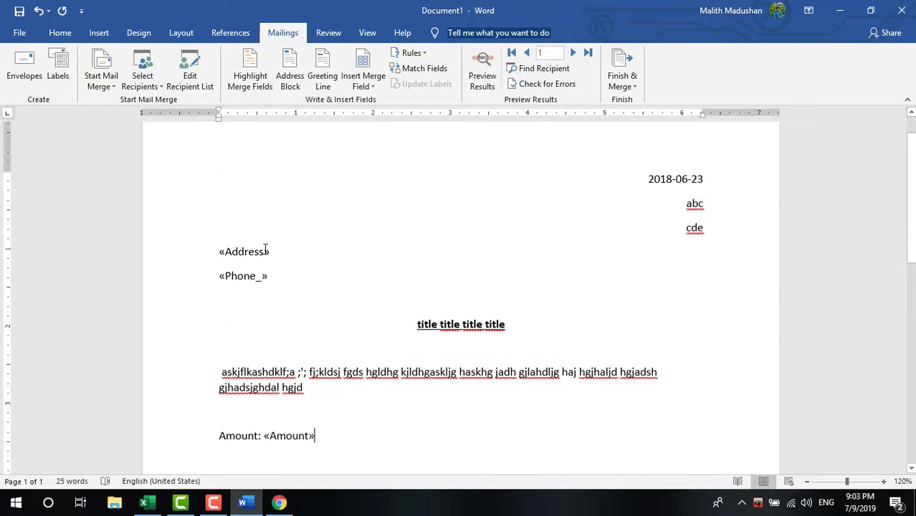
{"action": "scroll", "coordinate": [546, 257], "scroll_direction": "down", "scroll_amount": 3}
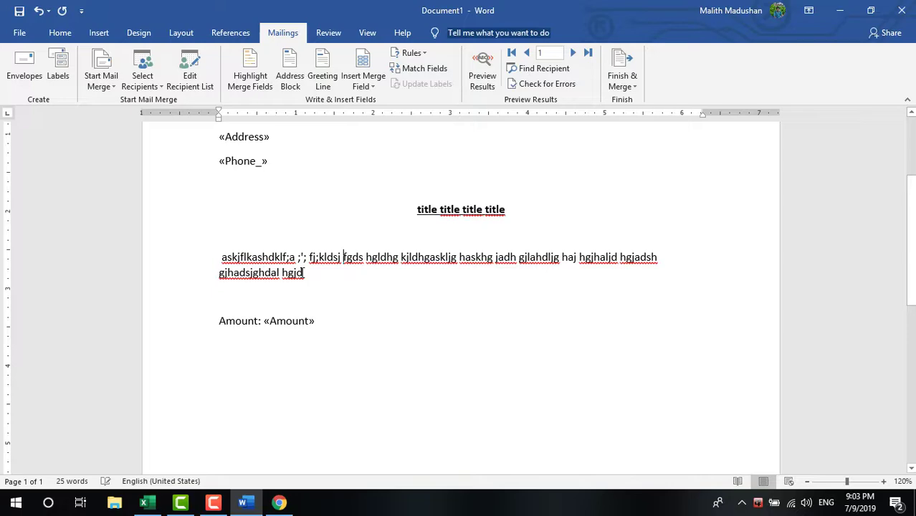
{"action": "triple_click", "coordinate": [304, 273]}
{"action": "left_click", "coordinate": [560, 267]}
{"action": "scroll", "coordinate": [613, 247], "scroll_direction": "up", "scroll_amount": 4}
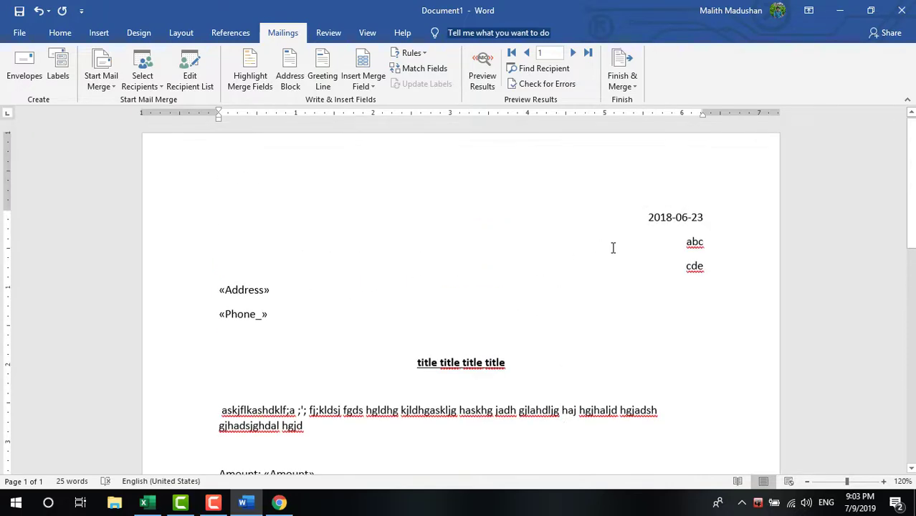
{"action": "scroll", "coordinate": [359, 326], "scroll_direction": "down", "scroll_amount": 2}
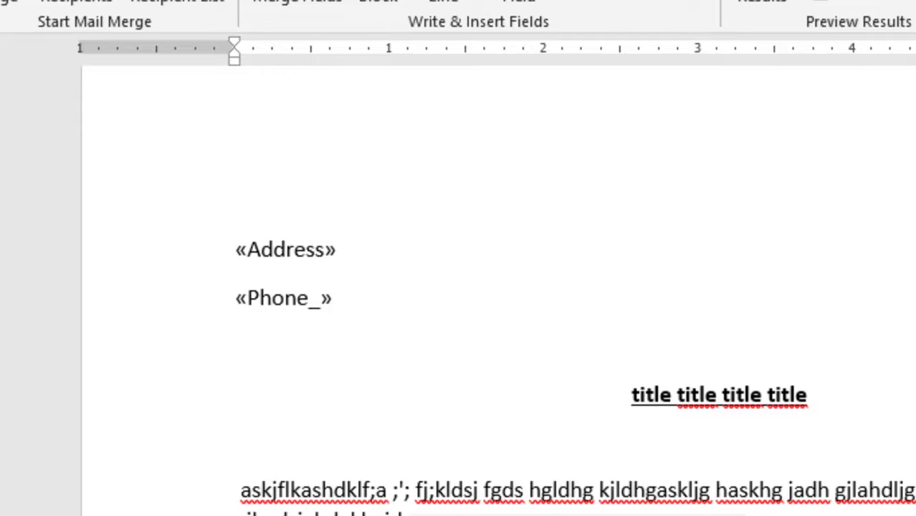
{"action": "double_click", "coordinate": [233, 298]}
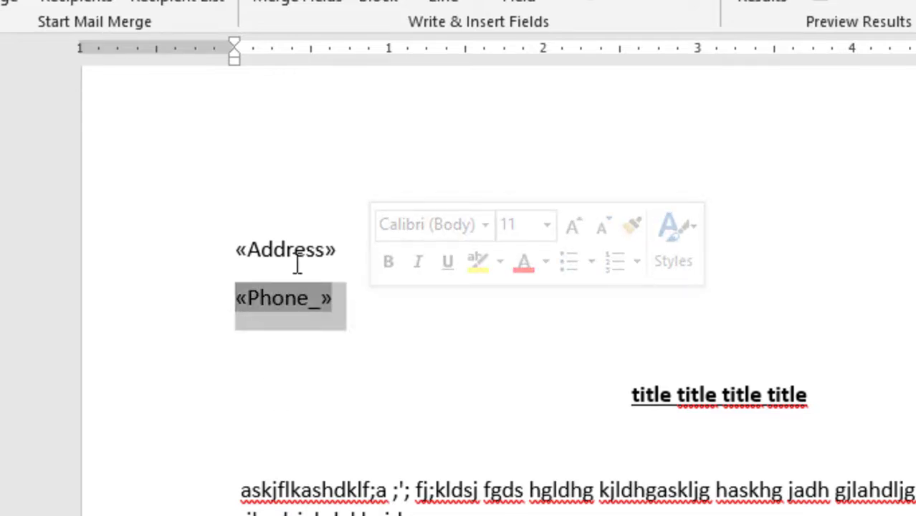
{"action": "left_click", "coordinate": [295, 249]}
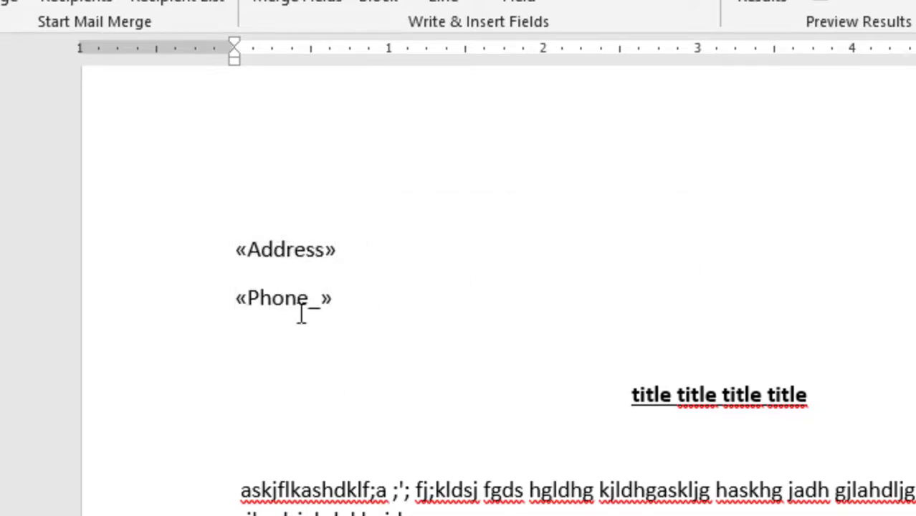
{"action": "left_click", "coordinate": [301, 298]}
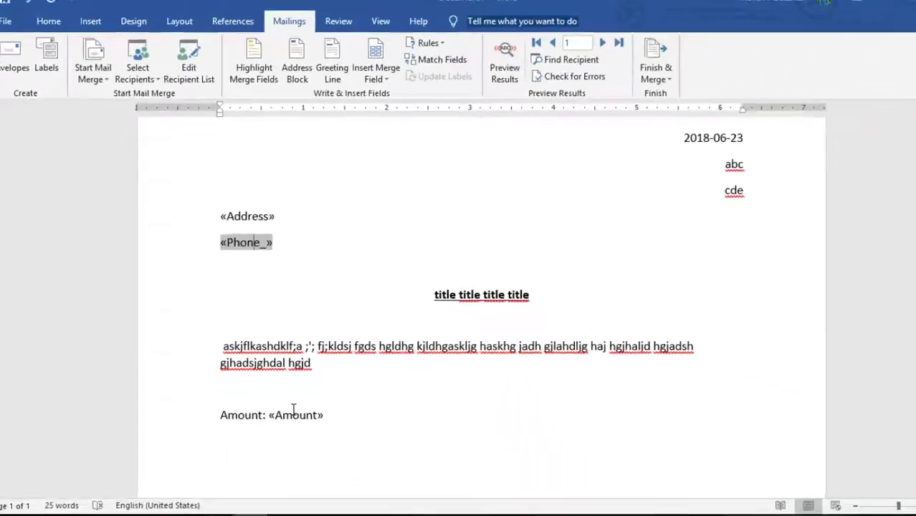
{"action": "left_click", "coordinate": [287, 397]}
{"action": "scroll", "coordinate": [652, 259], "scroll_direction": "up", "scroll_amount": 2}
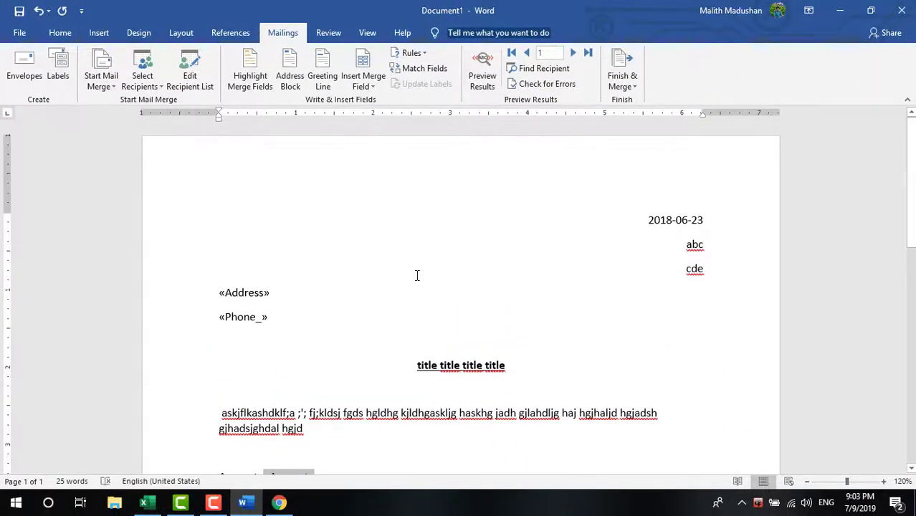
{"action": "scroll", "coordinate": [390, 308], "scroll_direction": "down", "scroll_amount": 4}
{"action": "left_click", "coordinate": [341, 323]}
{"action": "left_click_drag", "start_coordinate": [342, 321], "coordinate": [293, 206]}
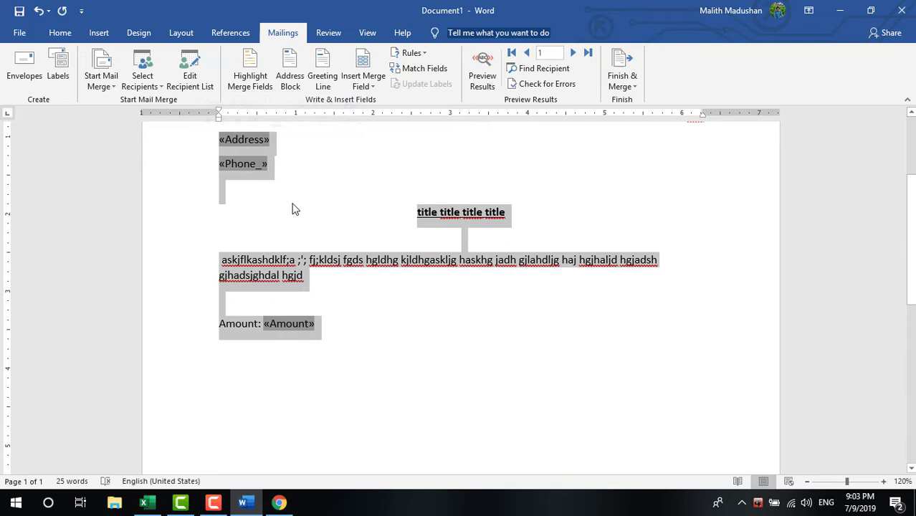
{"action": "left_click", "coordinate": [292, 201]}
{"action": "left_click_drag", "start_coordinate": [346, 334], "coordinate": [222, 140]}
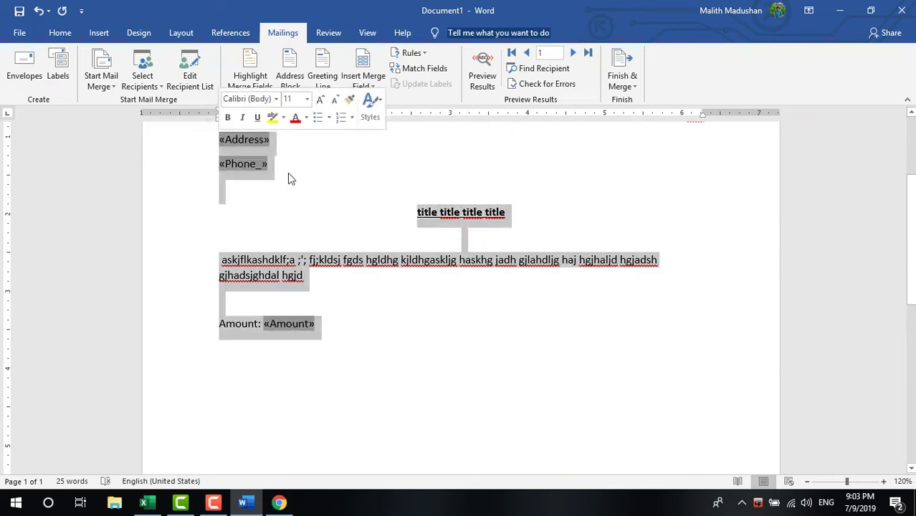
{"action": "left_click", "coordinate": [342, 208]}
{"action": "scroll", "coordinate": [540, 255], "scroll_direction": "up", "scroll_amount": 3}
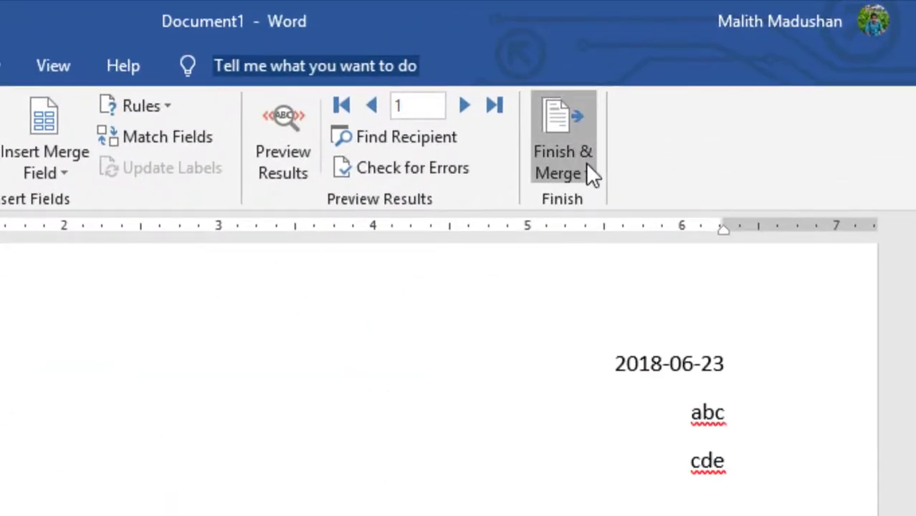
Step: Choose Edit Individual Documents and set Merge to New Document to merge All records
{"action": "left_click", "coordinate": [585, 162]}
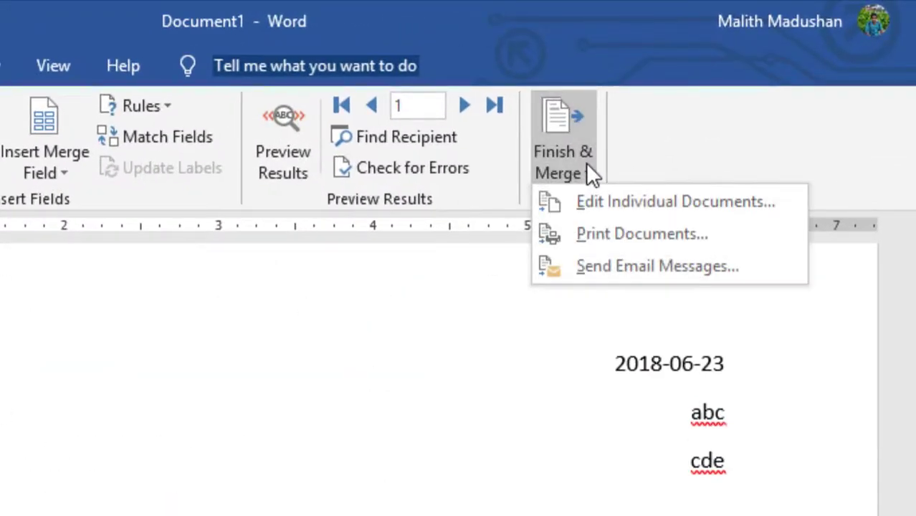
{"action": "left_click", "coordinate": [682, 202]}
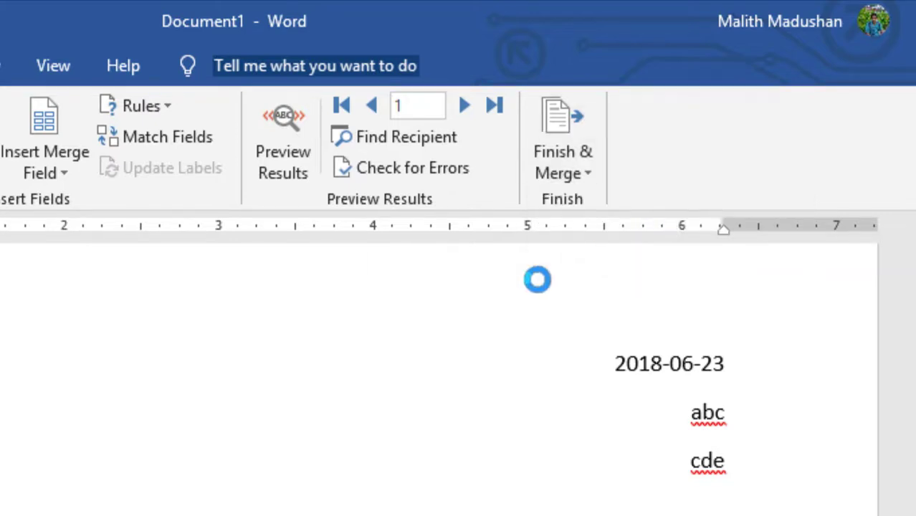
{"action": "left_click_drag", "start_coordinate": [487, 259], "coordinate": [284, 268]}
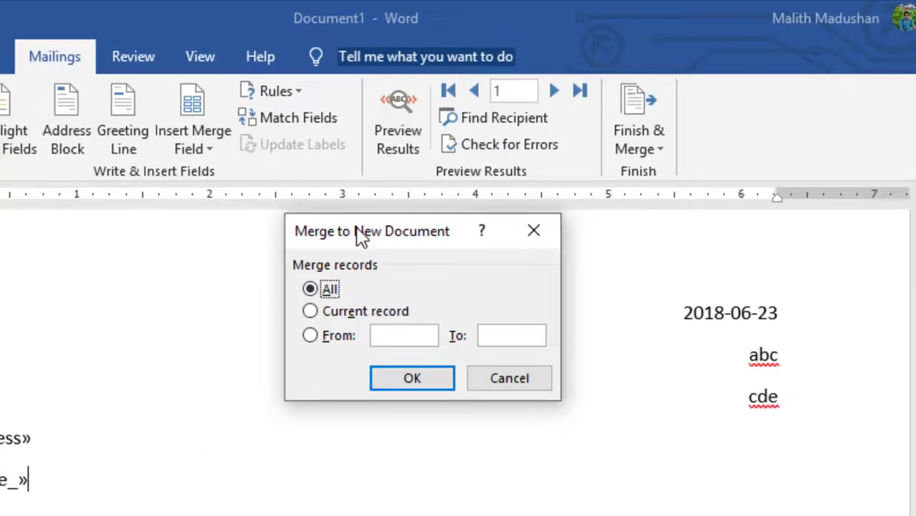
{"action": "left_click_drag", "start_coordinate": [345, 298], "coordinate": [323, 328]}
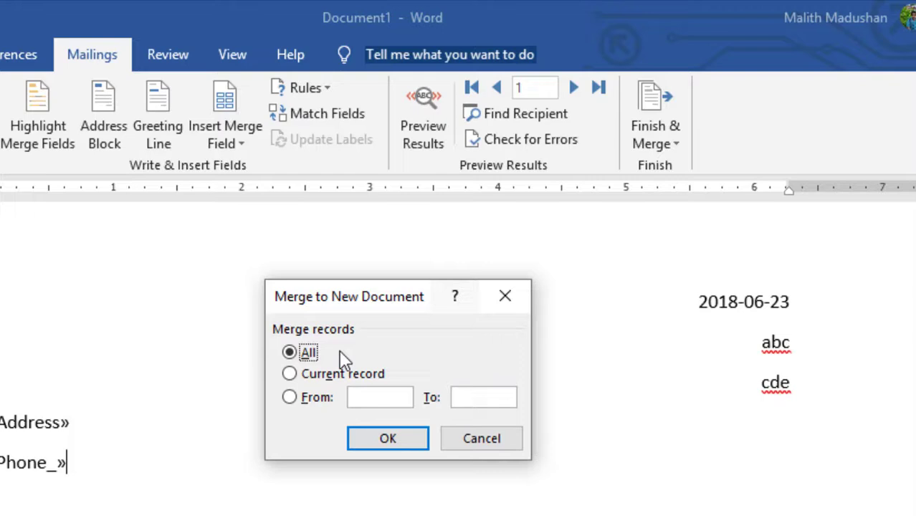
{"action": "left_click_drag", "start_coordinate": [391, 305], "coordinate": [403, 265]}
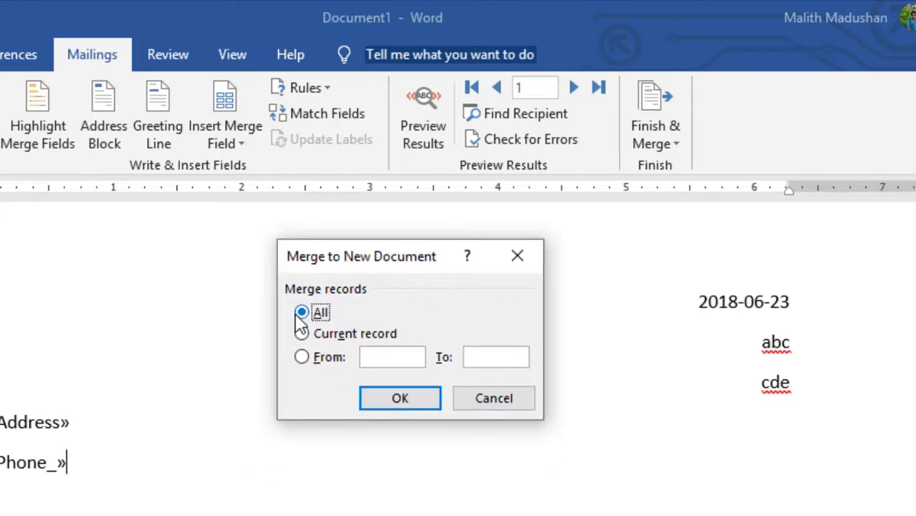
{"action": "key", "text": "Down"}
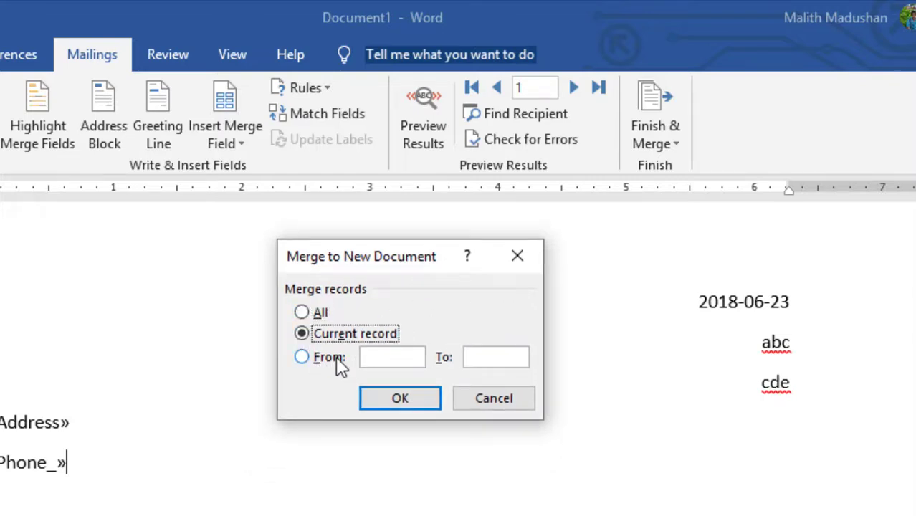
{"action": "left_click", "coordinate": [302, 357]}
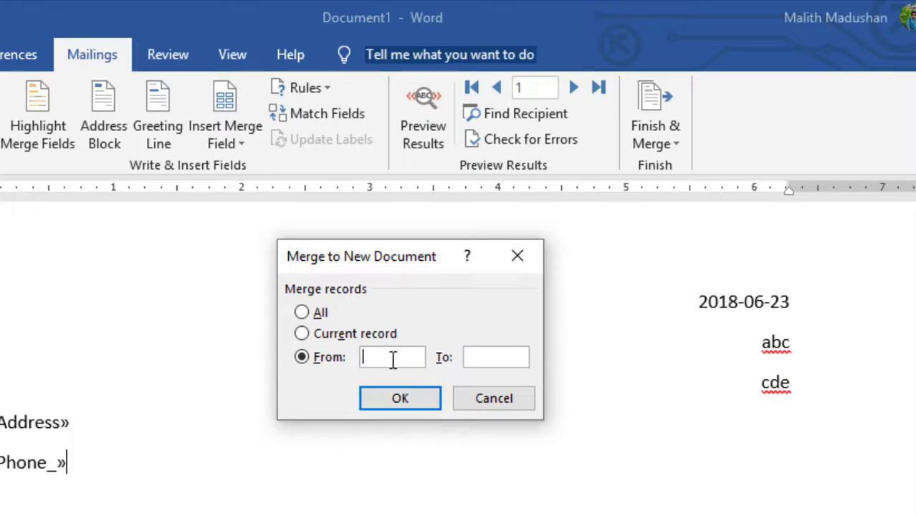
{"action": "left_click", "coordinate": [505, 358]}
{"action": "left_click", "coordinate": [302, 314]}
{"action": "left_click_drag", "start_coordinate": [341, 262], "coordinate": [343, 340]}
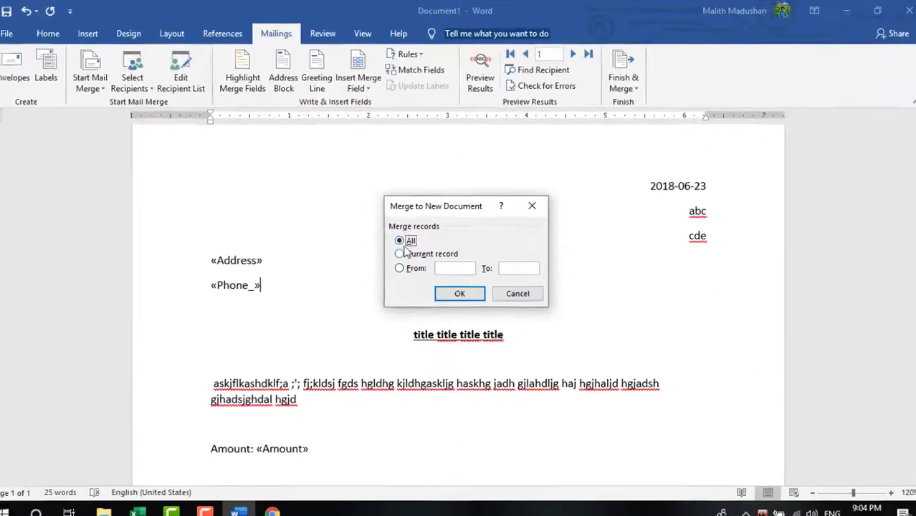
Step: Merge all records into Letters1 and scroll through the six merged letters
{"action": "left_click", "coordinate": [461, 294]}
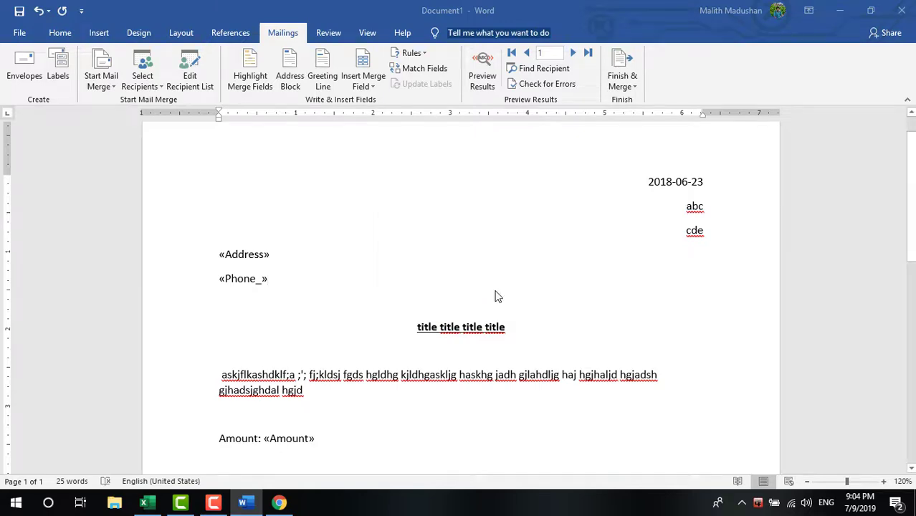
{"action": "scroll", "coordinate": [322, 241], "scroll_direction": "down", "scroll_amount": 6}
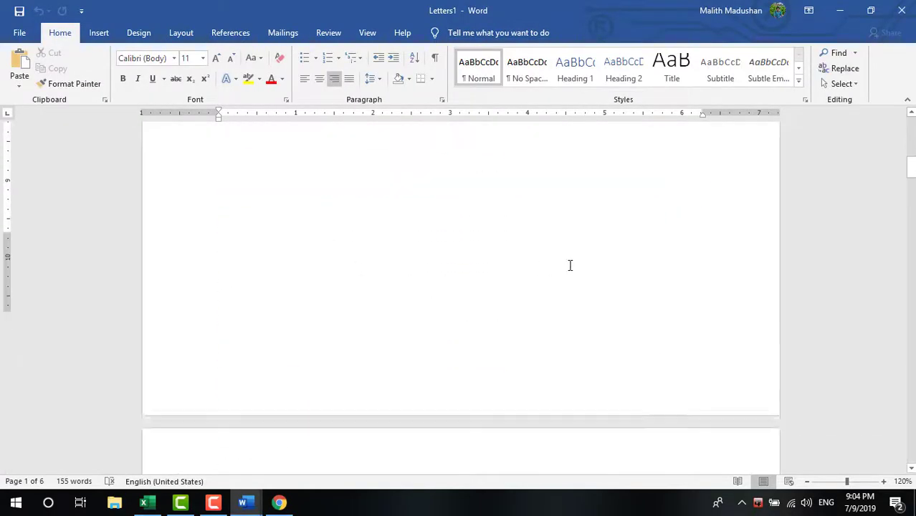
{"action": "scroll", "coordinate": [571, 271], "scroll_direction": "down", "scroll_amount": 7}
{"action": "scroll", "coordinate": [777, 249], "scroll_direction": "up", "scroll_amount": 4}
{"action": "scroll", "coordinate": [431, 292], "scroll_direction": "up", "scroll_amount": 4}
{"action": "scroll", "coordinate": [431, 292], "scroll_direction": "down", "scroll_amount": 6}
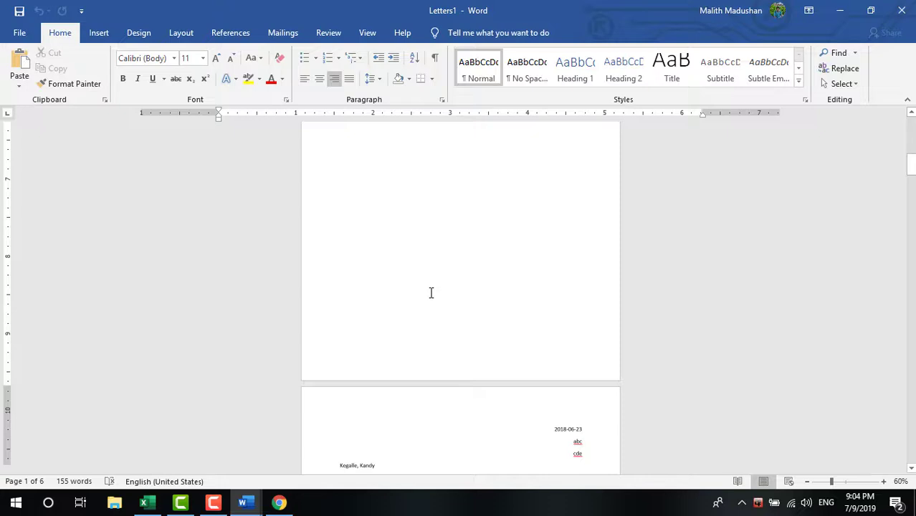
{"action": "scroll", "coordinate": [431, 292], "scroll_direction": "down", "scroll_amount": 5}
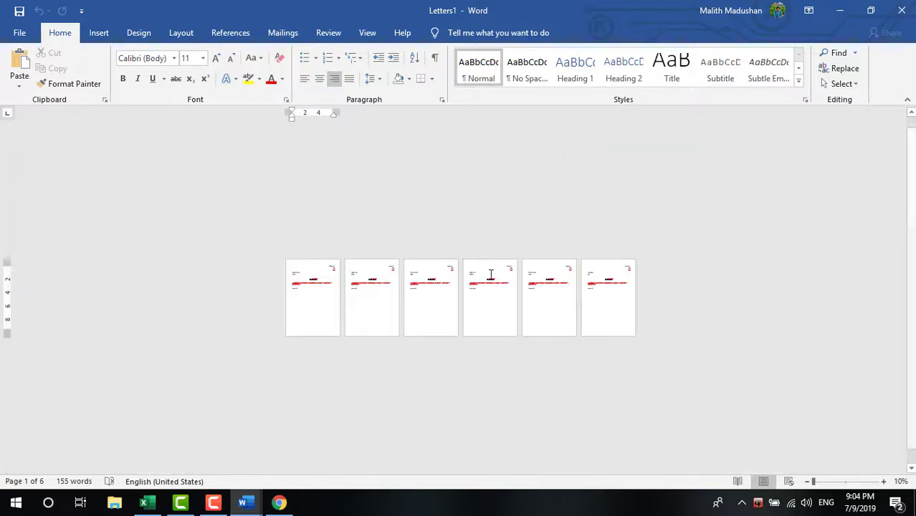
{"action": "scroll", "coordinate": [446, 288], "scroll_direction": "up", "scroll_amount": 2}
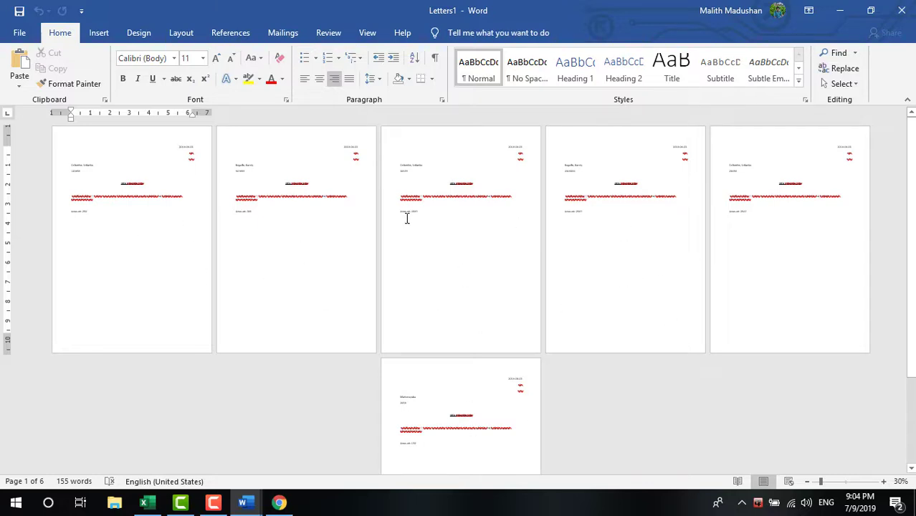
Step: Compare the letters with the recipient rows A1:D7 in Excel, then return to Letters1
{"action": "left_click", "coordinate": [143, 502]}
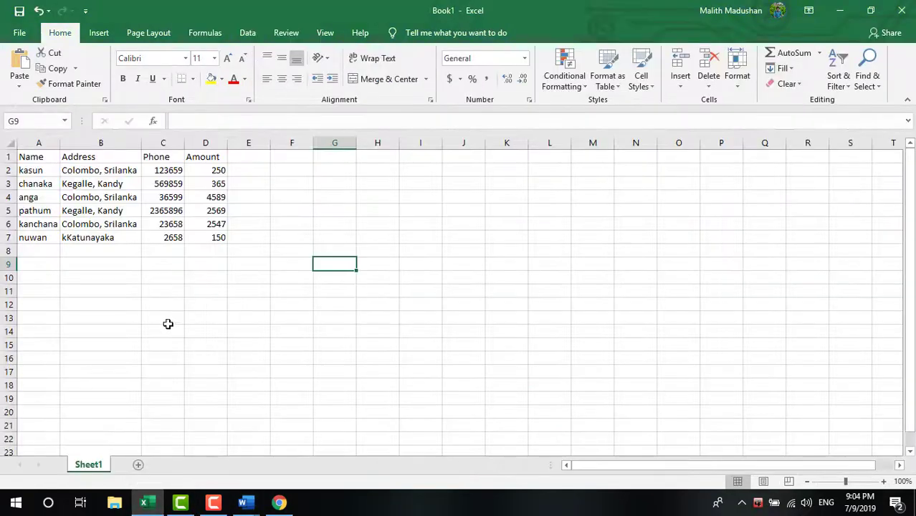
{"action": "left_click_drag", "start_coordinate": [26, 152], "coordinate": [215, 237]}
{"action": "left_click", "coordinate": [292, 262]}
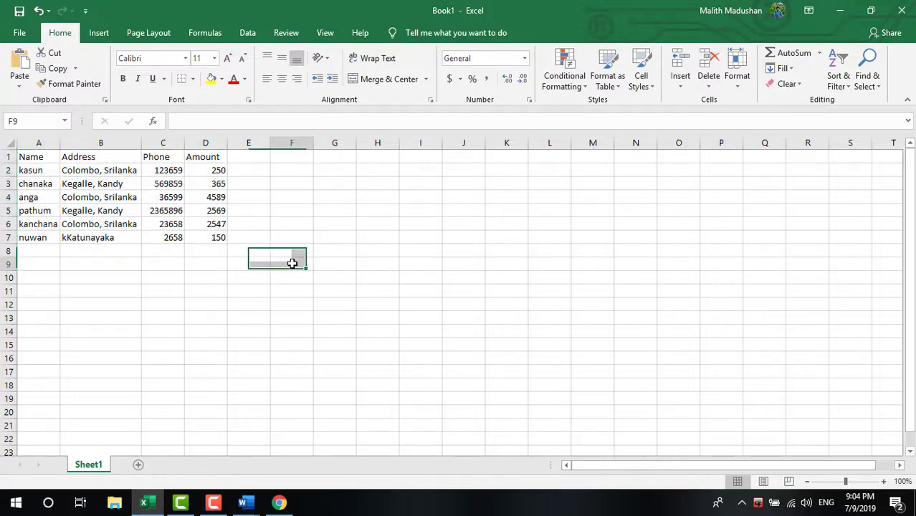
{"action": "left_click", "coordinate": [244, 502]}
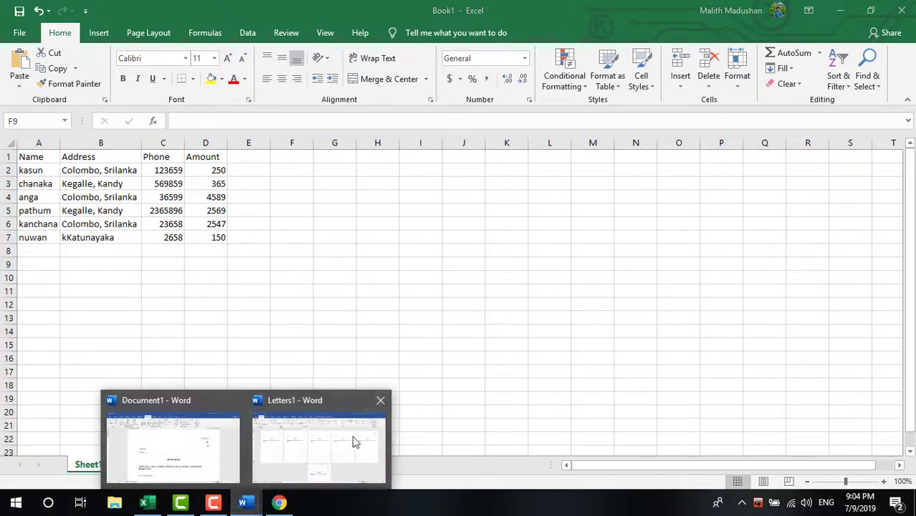
{"action": "left_click", "coordinate": [333, 452]}
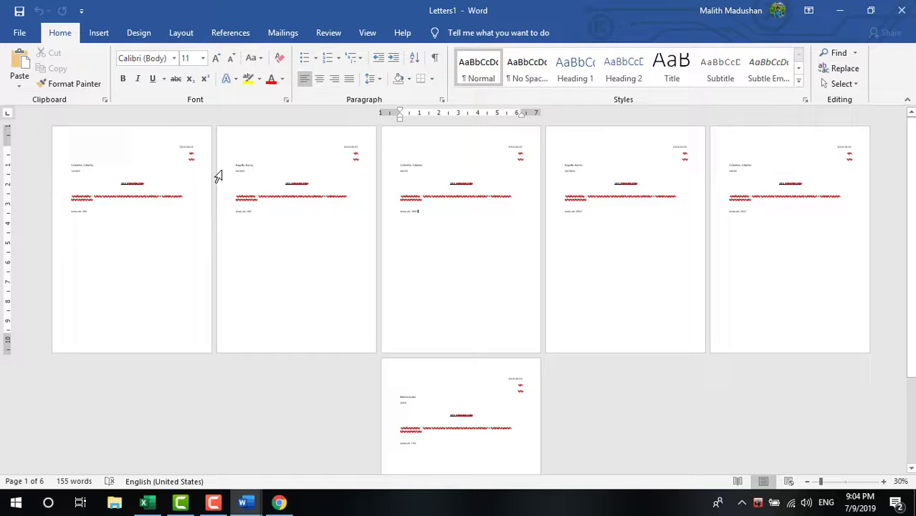
Step: Scroll through Letters1 and check the Kegalle, Kandy address line in the first letter
{"action": "scroll", "coordinate": [218, 177], "scroll_direction": "up", "scroll_amount": 6}
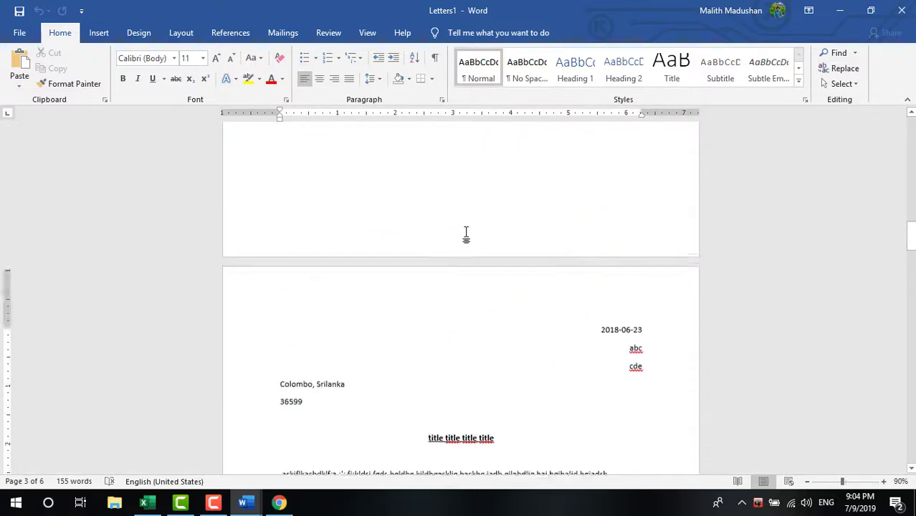
{"action": "scroll", "coordinate": [466, 234], "scroll_direction": "up", "scroll_amount": 20}
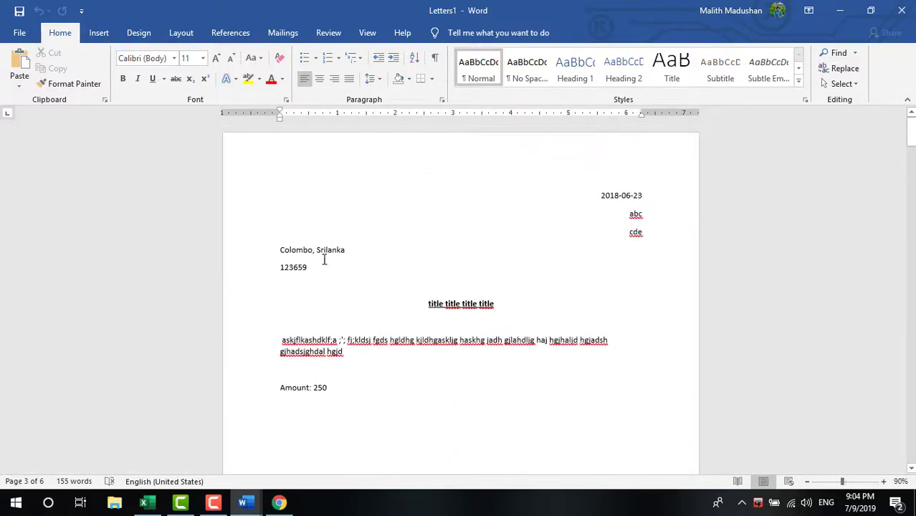
{"action": "left_click_drag", "start_coordinate": [293, 253], "coordinate": [367, 264]}
{"action": "scroll", "coordinate": [368, 269], "scroll_direction": "down", "scroll_amount": 12}
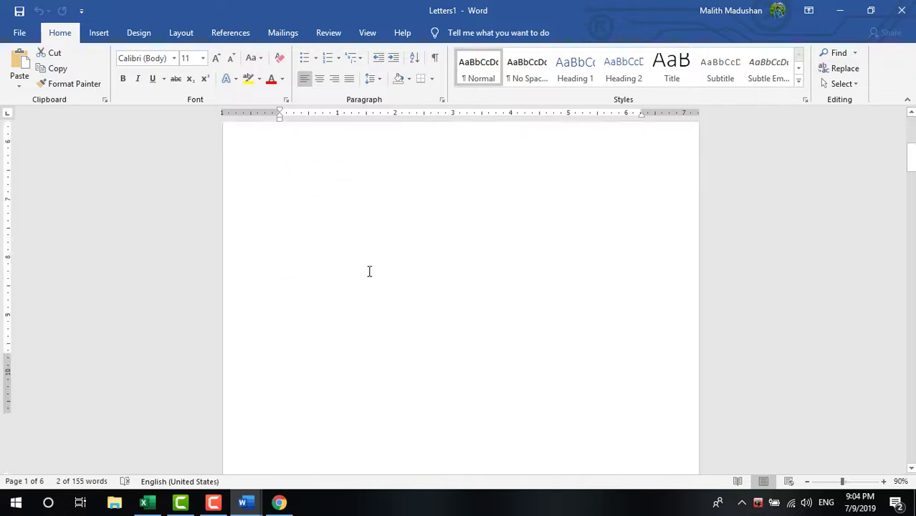
{"action": "left_click", "coordinate": [260, 284]}
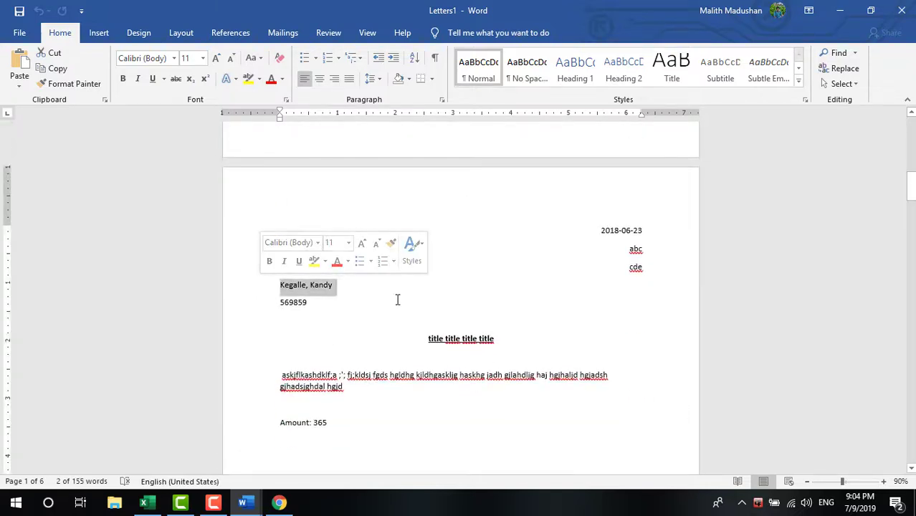
{"action": "scroll", "coordinate": [429, 298], "scroll_direction": "down", "scroll_amount": 15}
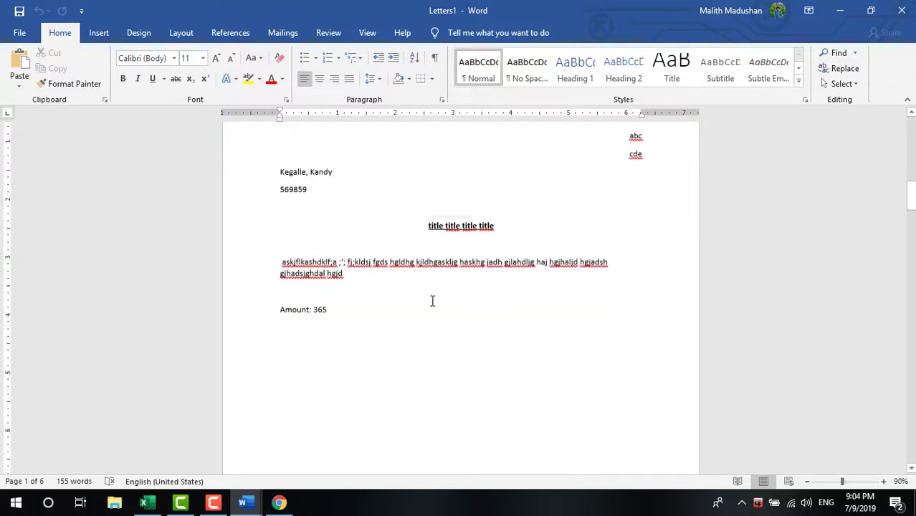
{"action": "scroll", "coordinate": [427, 301], "scroll_direction": "up", "scroll_amount": 20}
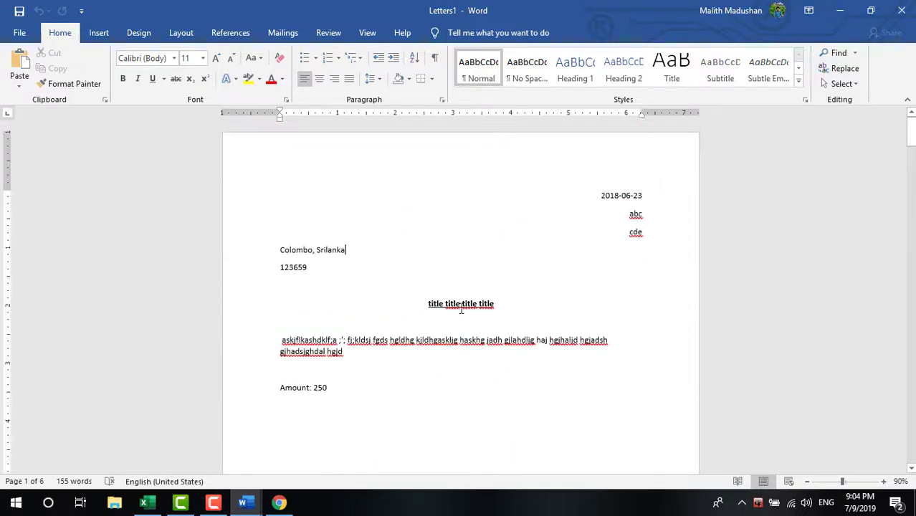
{"action": "key", "text": "Up"}
{"action": "scroll", "coordinate": [501, 323], "scroll_direction": "down", "scroll_amount": 3}
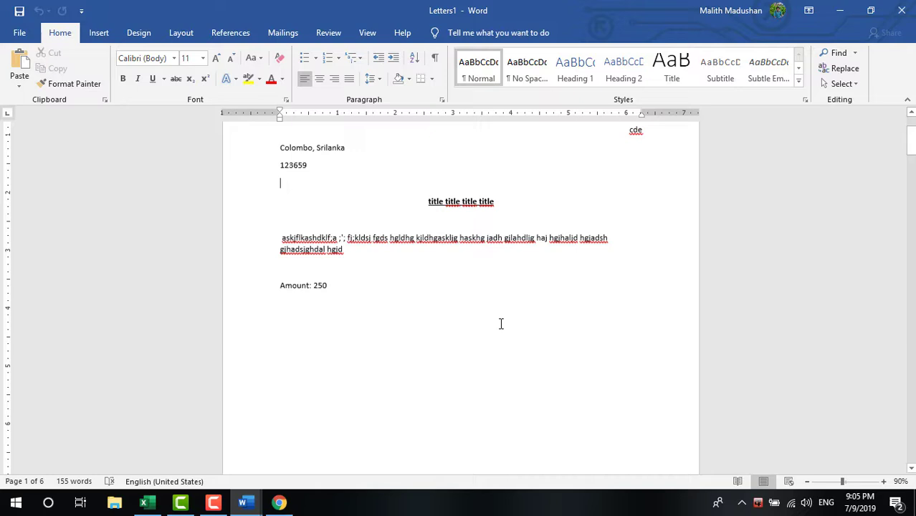
{"action": "scroll", "coordinate": [427, 311], "scroll_direction": "up", "scroll_amount": 3}
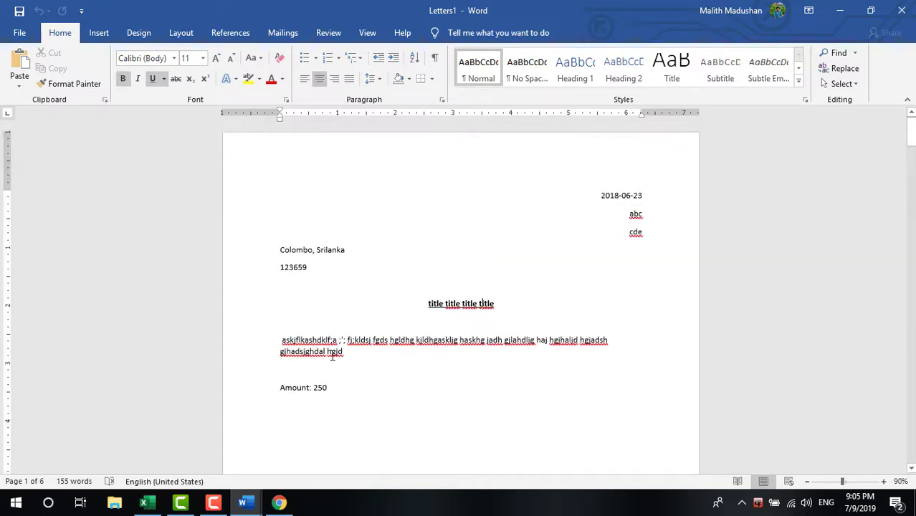
Step: Inspect the two-line body paragraph and scroll through the following letters
{"action": "triple_click", "coordinate": [274, 340]}
{"action": "left_click", "coordinate": [280, 267]}
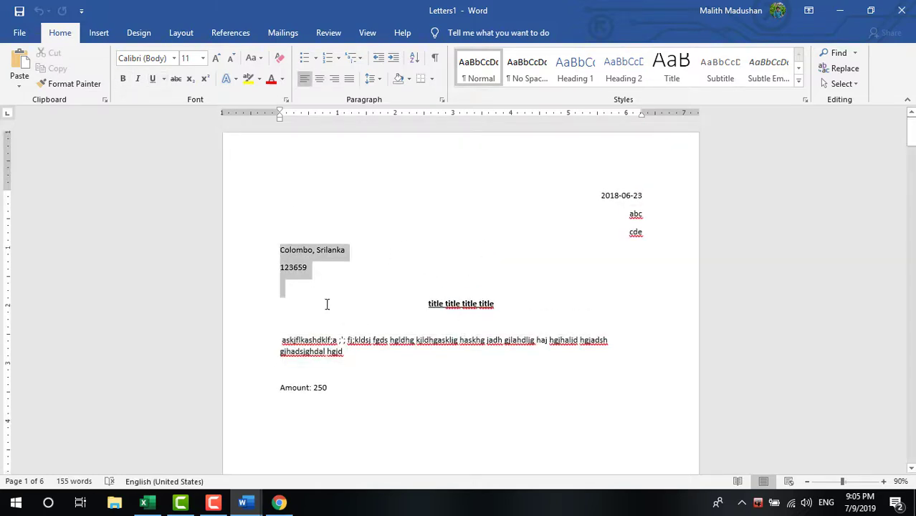
{"action": "key", "text": "ctrl+i"}
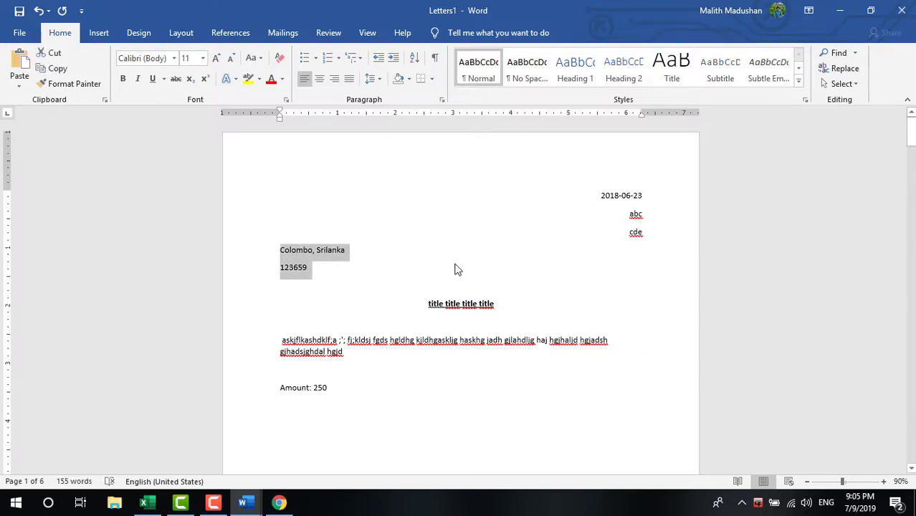
{"action": "scroll", "coordinate": [478, 235], "scroll_direction": "down", "scroll_amount": 20}
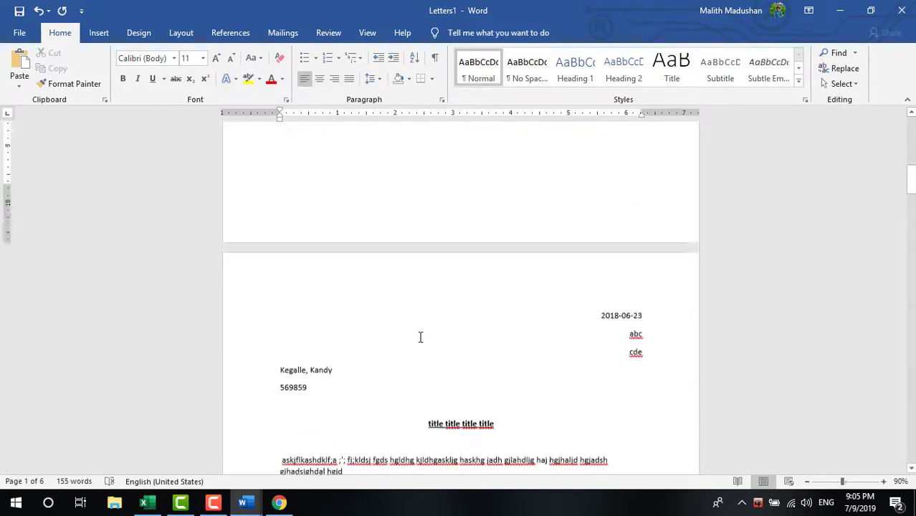
{"action": "scroll", "coordinate": [350, 318], "scroll_direction": "up", "scroll_amount": 20}
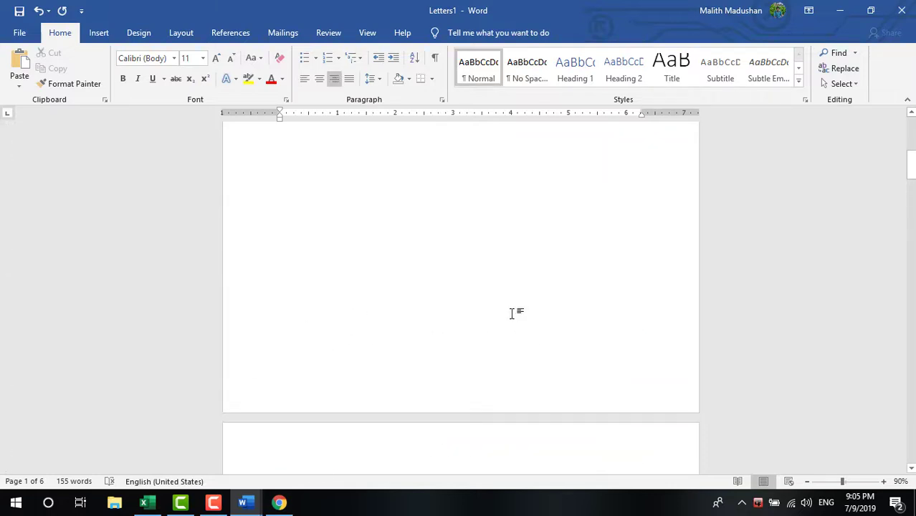
{"action": "left_click", "coordinate": [282, 33]}
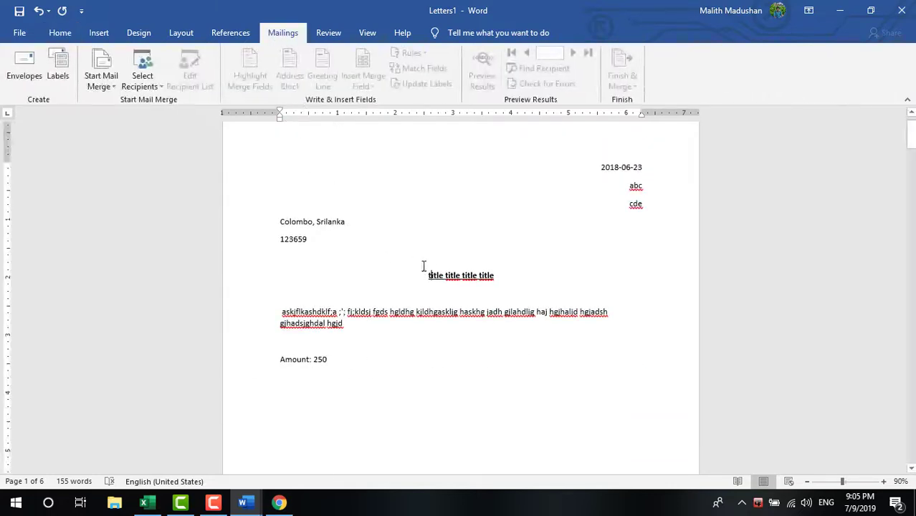
{"action": "scroll", "coordinate": [368, 211], "scroll_direction": "up", "scroll_amount": 1}
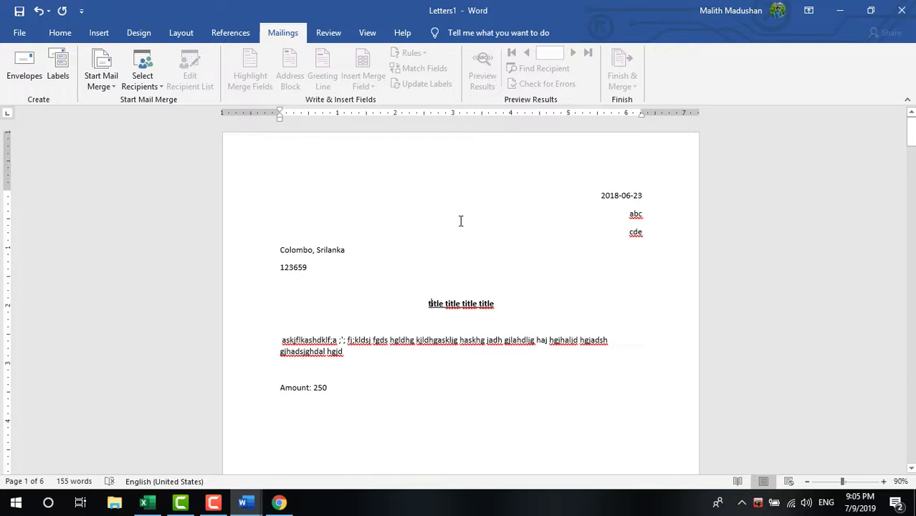
{"action": "left_click", "coordinate": [409, 321]}
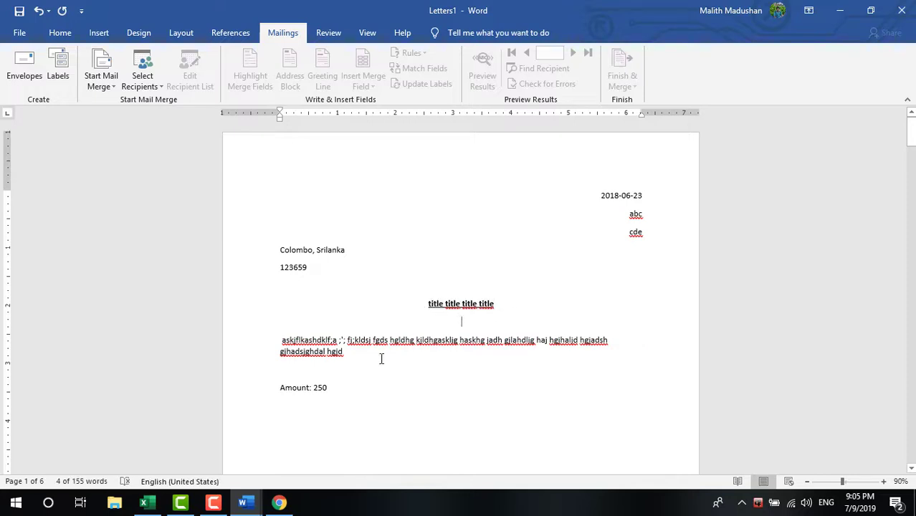
{"action": "left_click_drag", "start_coordinate": [344, 387], "coordinate": [254, 252]}
{"action": "left_click", "coordinate": [557, 269]}
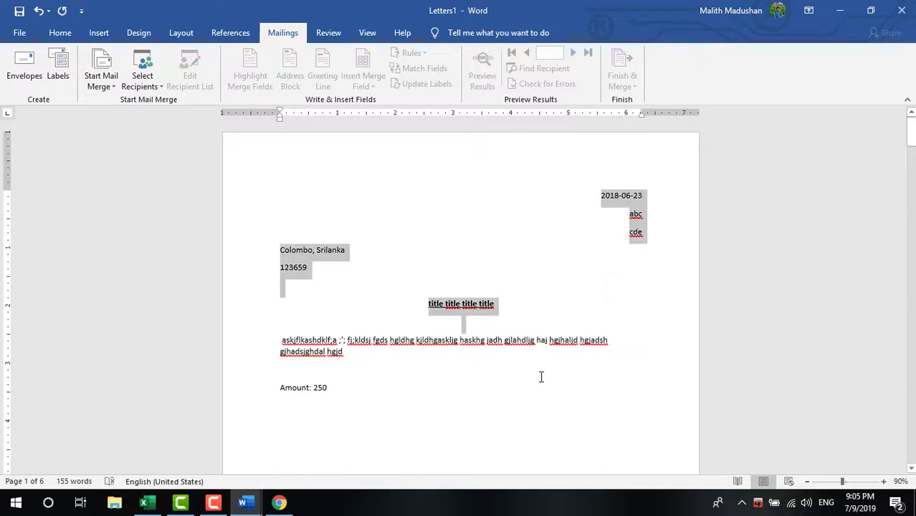
{"action": "left_click_drag", "start_coordinate": [393, 385], "coordinate": [289, 263]}
{"action": "left_click", "coordinate": [632, 220]}
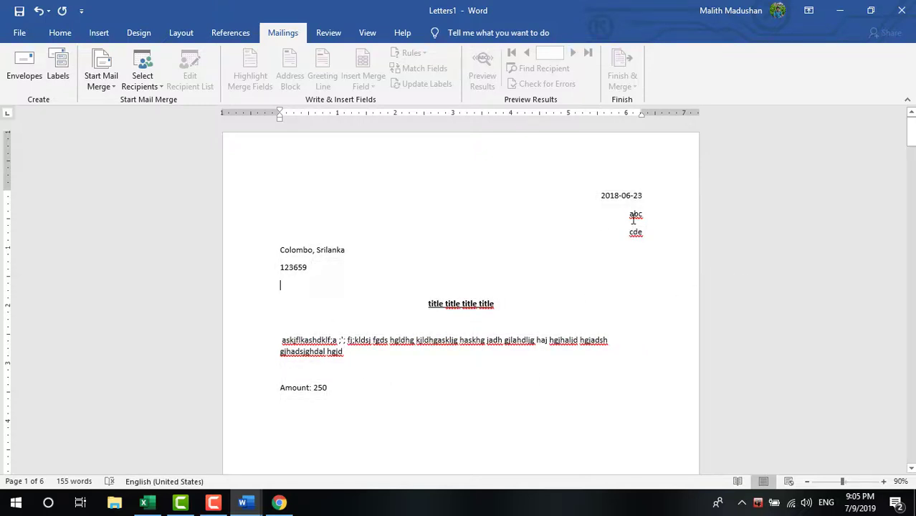